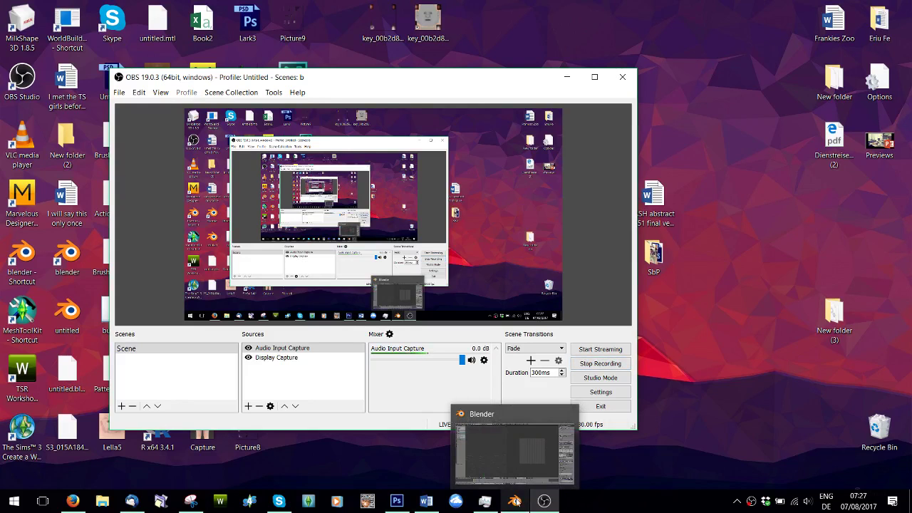
# - Switch to Blender and set the editor area with the grid to UV/Image Editor
pyautogui.click(490, 454)
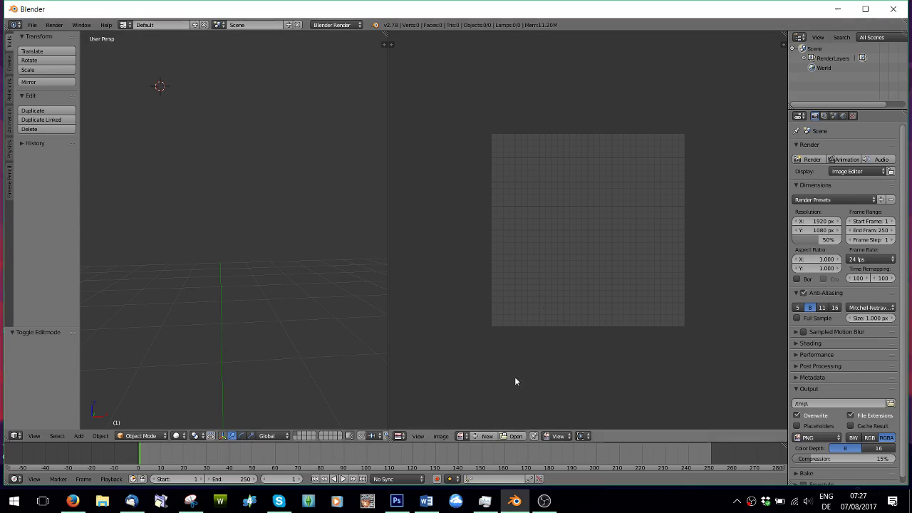
pyautogui.click(398, 436)
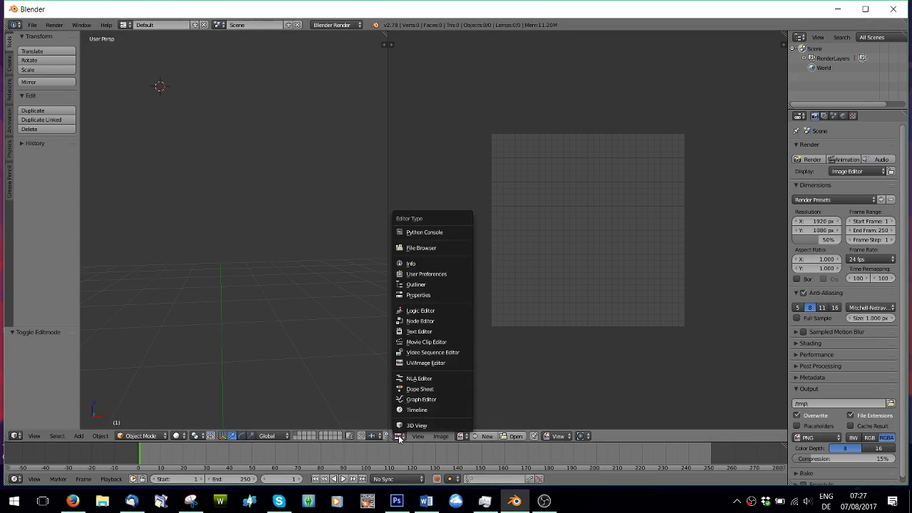
pyautogui.click(423, 363)
# - Import the Wavefront file afface.obj from the General Meshes folder
pyautogui.click(34, 24)
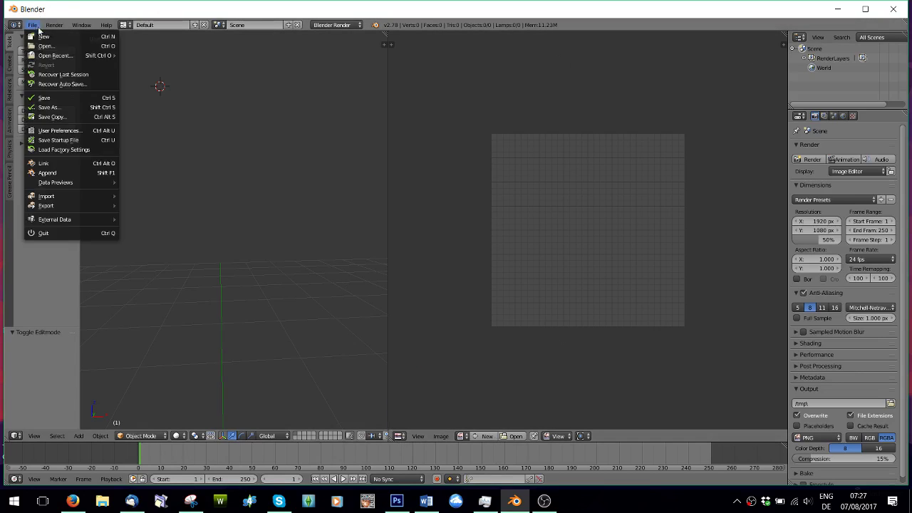
pyautogui.moveTo(85, 195)
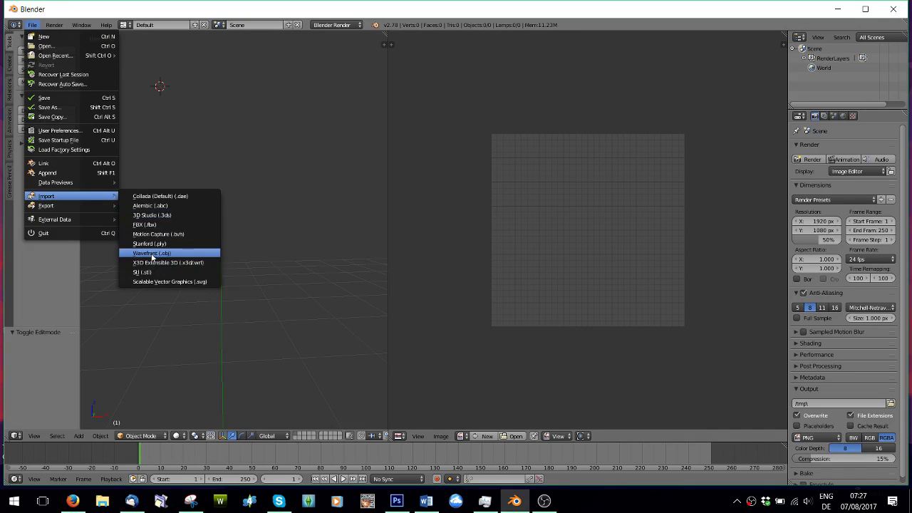
pyautogui.click(153, 254)
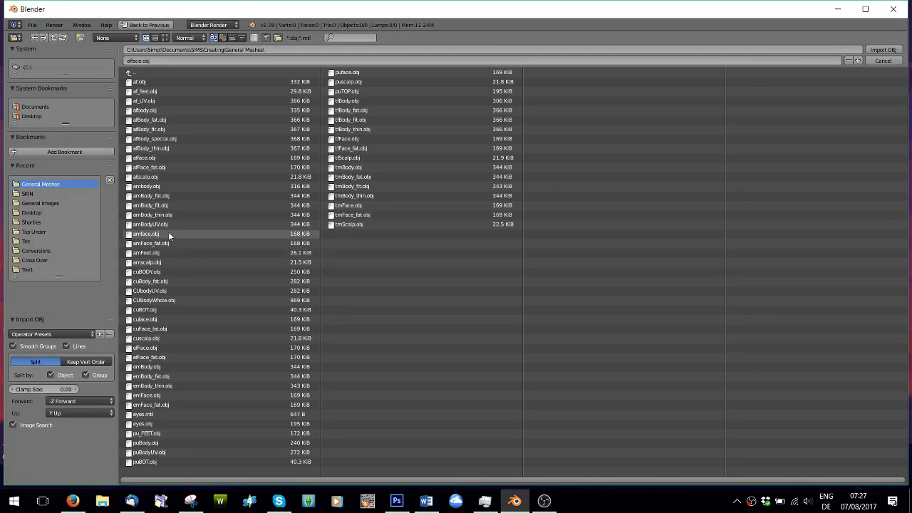
pyautogui.doubleClick(155, 157)
pyautogui.scroll(6, 240, 264)
pyautogui.scroll(-6, 235, 279)
# - Put the imported face mesh into Edit Mode and select its entire UV layout
pyautogui.rightClick(203, 265)
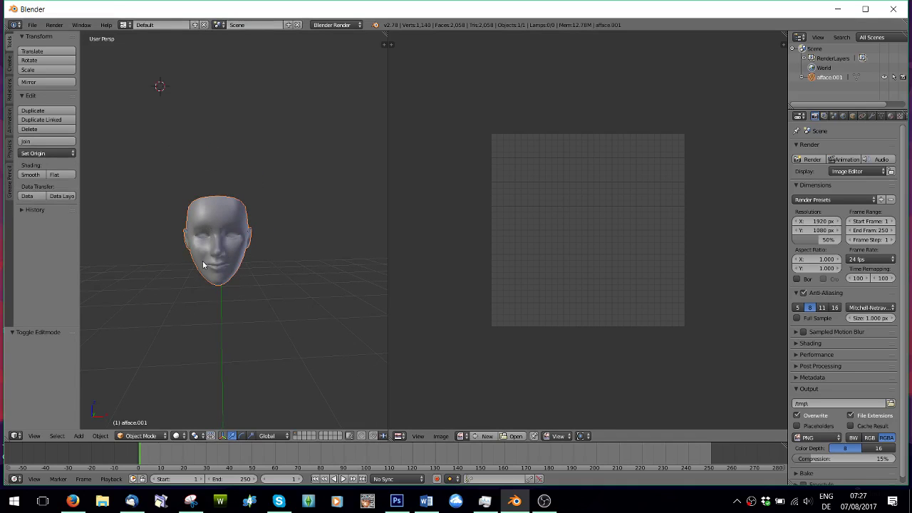
pyautogui.click(137, 436)
pyautogui.click(139, 414)
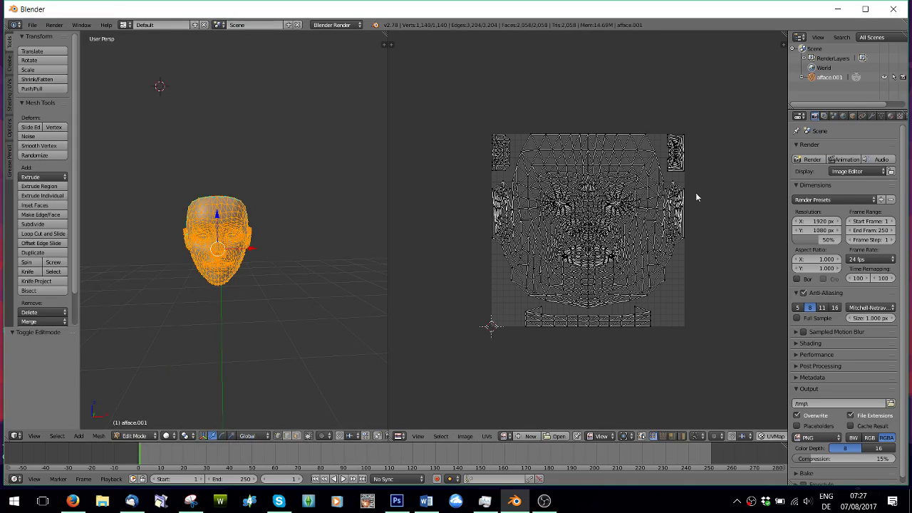
pyautogui.click(596, 92)
pyautogui.press('a')
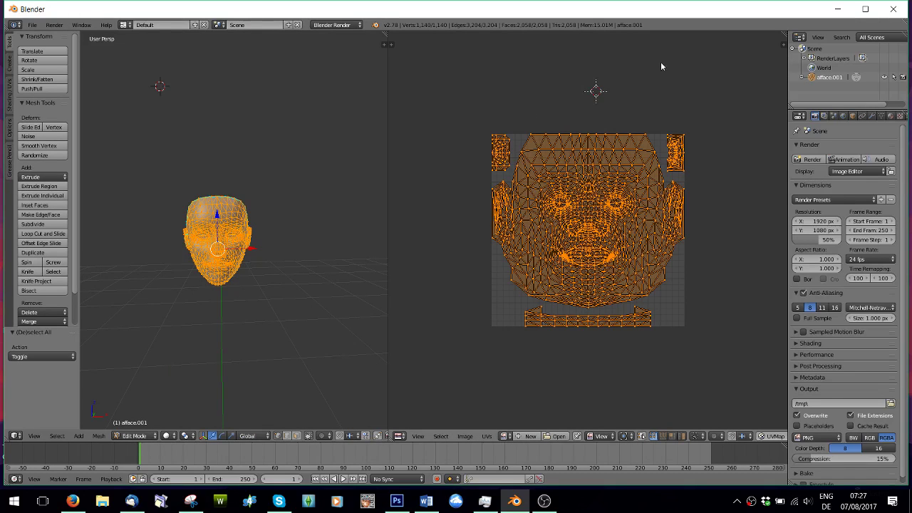
# - Export the face's UV layout to the Documents folder as a 1024 × 1024 PNG named UV
pyautogui.click(487, 435)
pyautogui.click(513, 190)
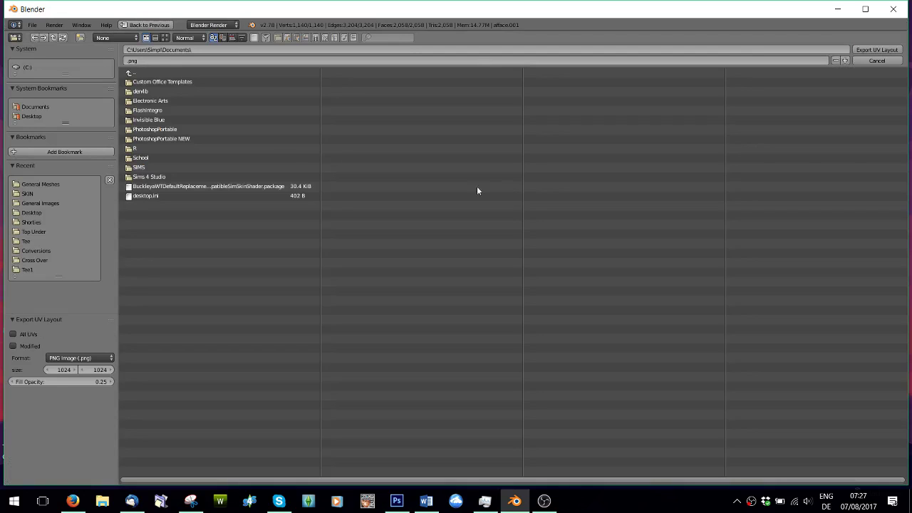
pyautogui.click(140, 59)
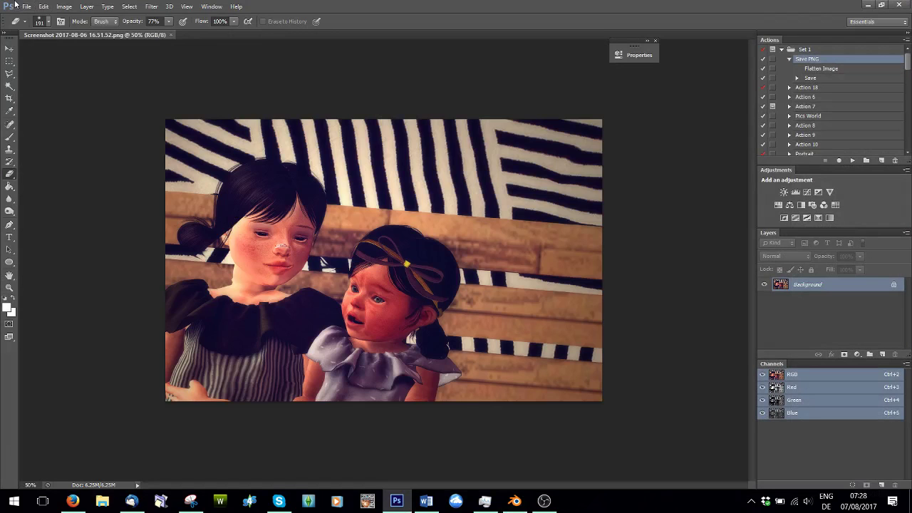
# - In Photoshop, open the exported UV.png from the Documents folder
pyautogui.click(27, 7)
pyautogui.click(32, 26)
pyautogui.click(153, 113)
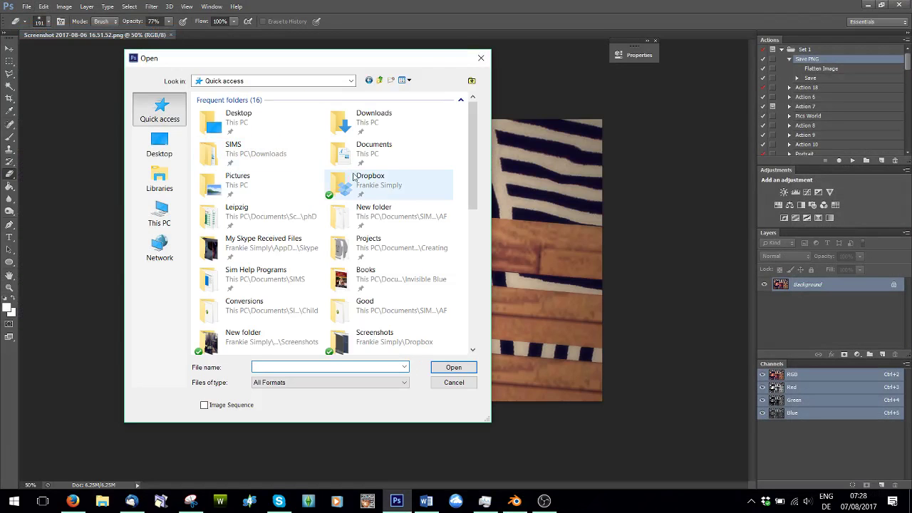
pyautogui.doubleClick(372, 158)
pyautogui.doubleClick(210, 258)
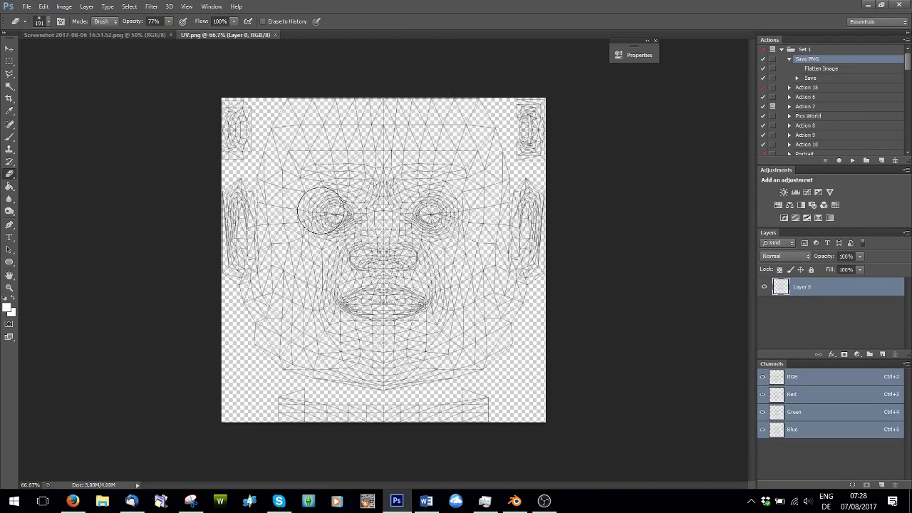
# - Return to Blender and delete the face mesh from the scene
pyautogui.click(870, 5)
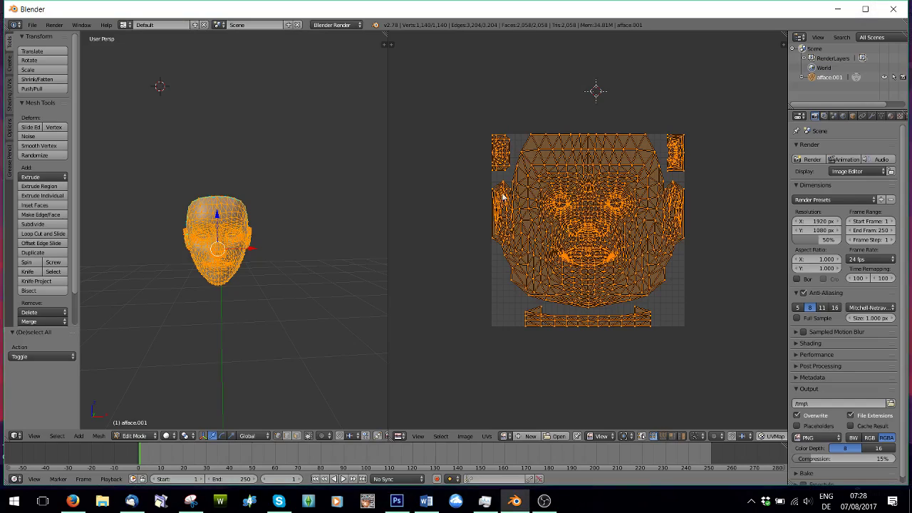
pyautogui.rightClick(827, 79)
pyautogui.click(784, 69)
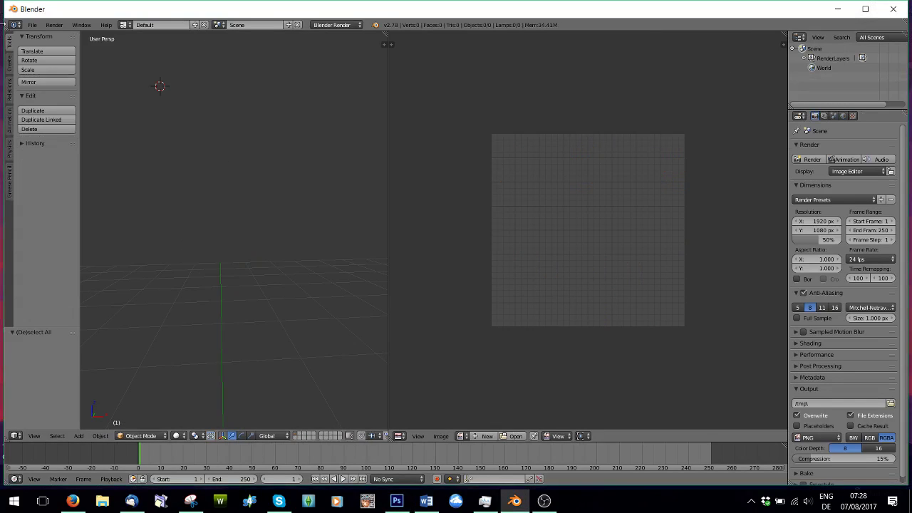
# - Import the Wavefront file 4.obj from New folder inside Projects\Objects\MXIMS
pyautogui.click(32, 25)
pyautogui.moveTo(55, 197)
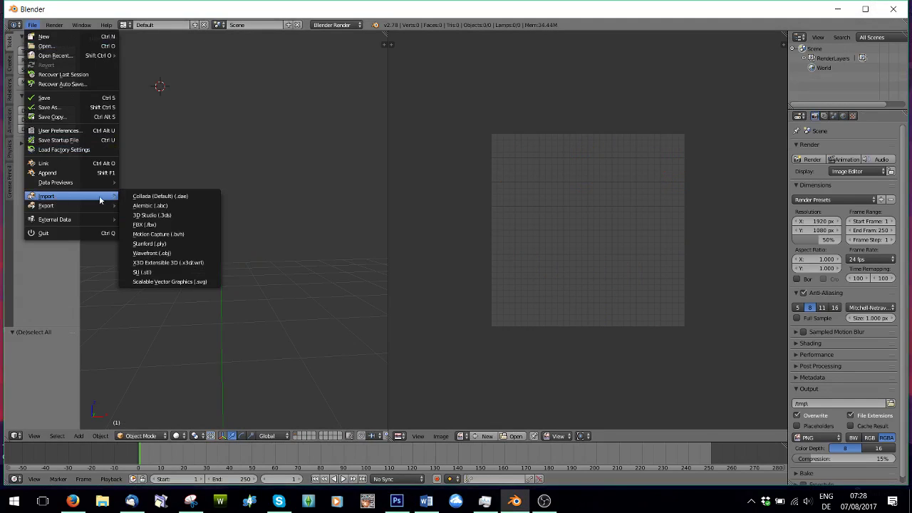
pyautogui.click(151, 262)
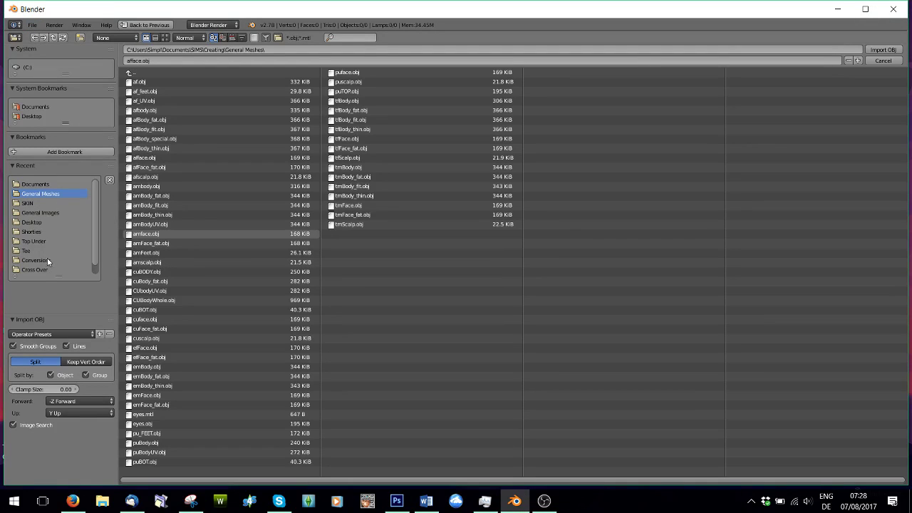
pyautogui.scroll(-1, 84, 245)
pyautogui.scroll(1, 52, 212)
pyautogui.click(131, 72)
pyautogui.click(149, 112)
pyautogui.click(159, 130)
pyautogui.click(134, 338)
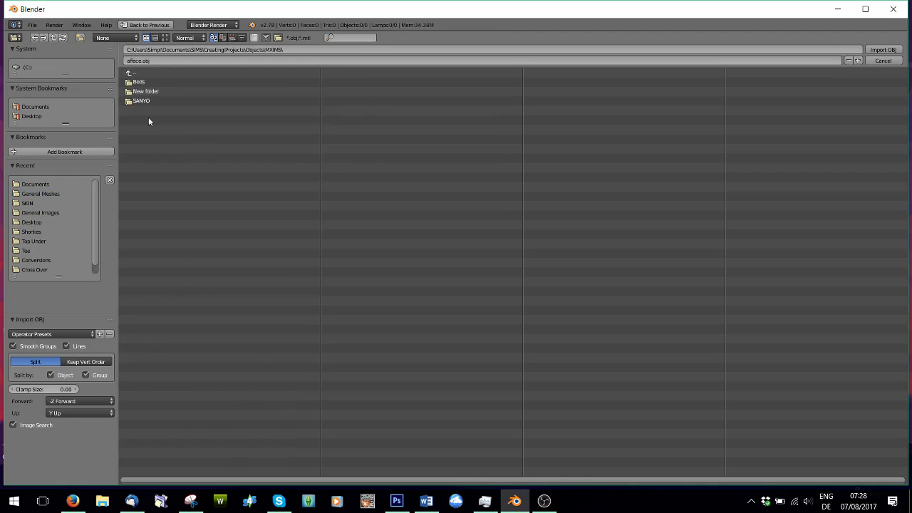
pyautogui.click(141, 91)
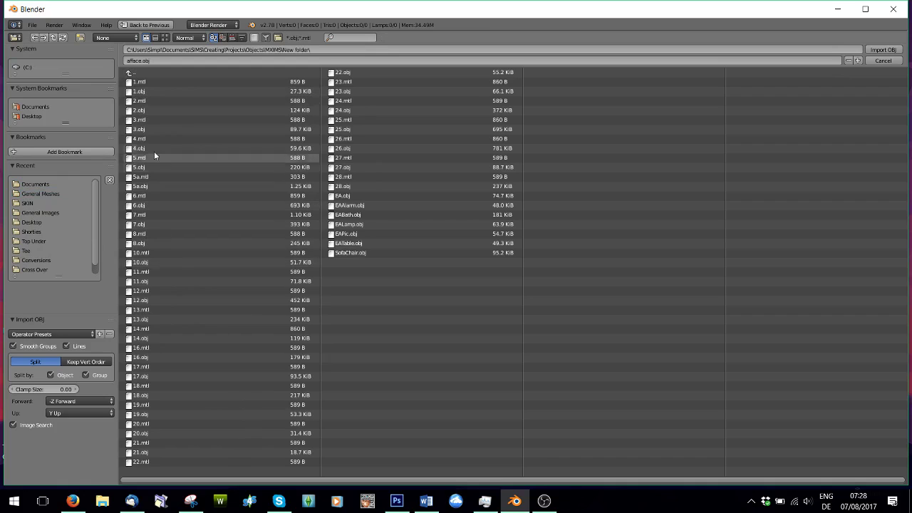
pyautogui.doubleClick(154, 148)
# - Select the hanging object's main mesh, s4studio_mesh_1, and put it into Edit Mode
pyautogui.scroll(-3, 266, 254)
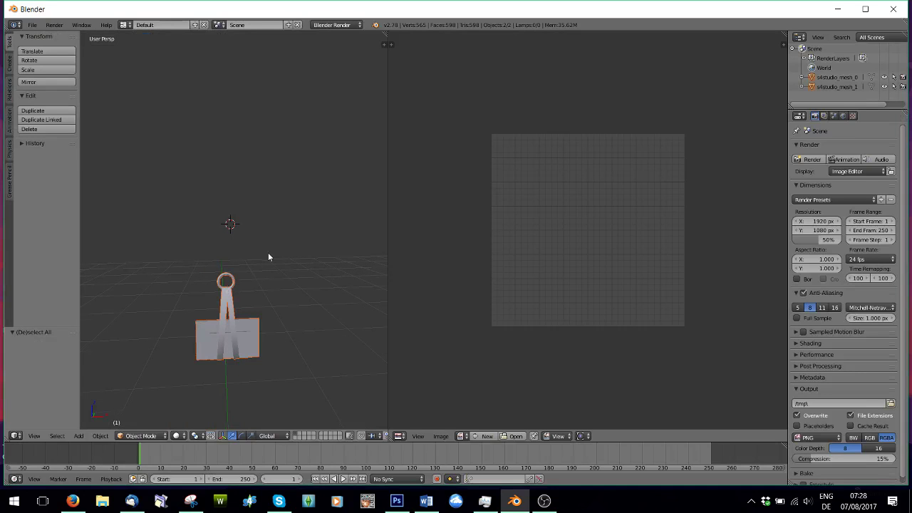
pyautogui.moveTo(297, 313); pyautogui.dragTo(244, 240, button='middle')
pyautogui.scroll(2, 217, 243)
pyautogui.click(123, 433)
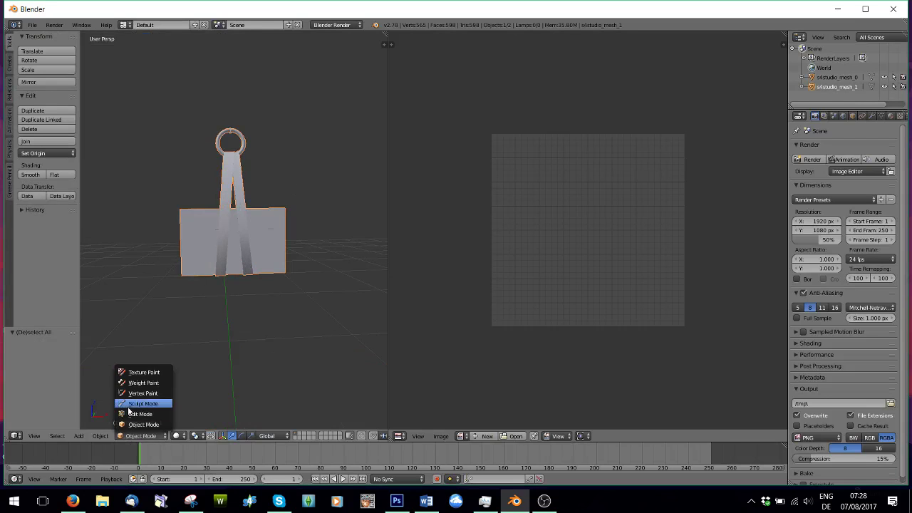
pyautogui.click(128, 411)
pyautogui.click(133, 432)
pyautogui.click(142, 414)
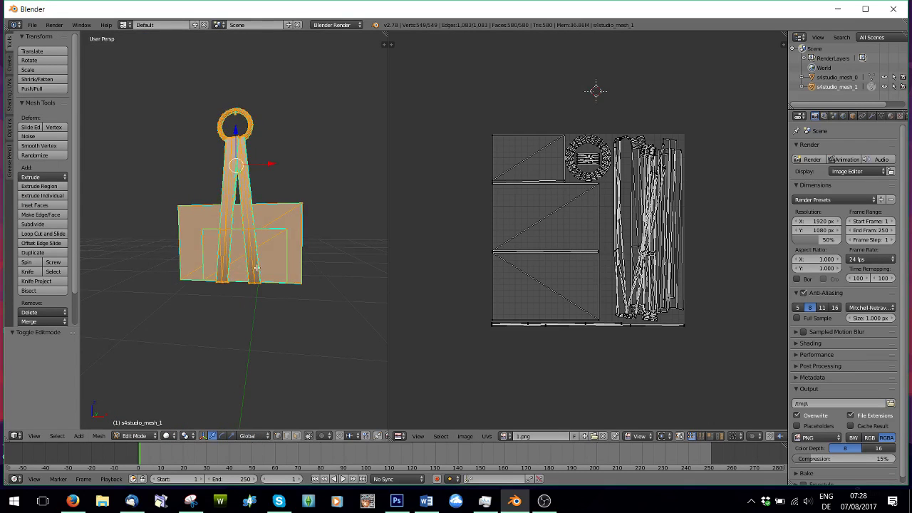
# - Deselect the whole mesh and turn on synchronised selection between the UV editor and the mesh
pyautogui.scroll(1, 297, 212)
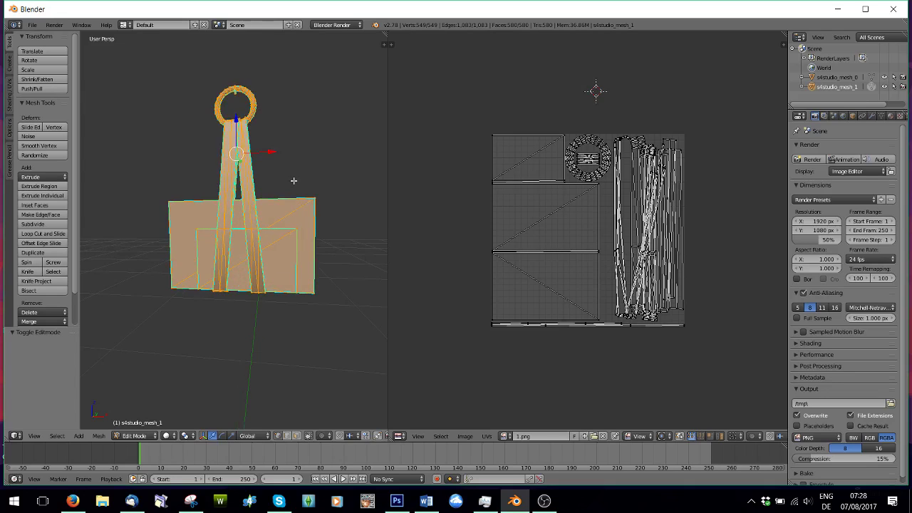
pyautogui.scroll(-1, 294, 181)
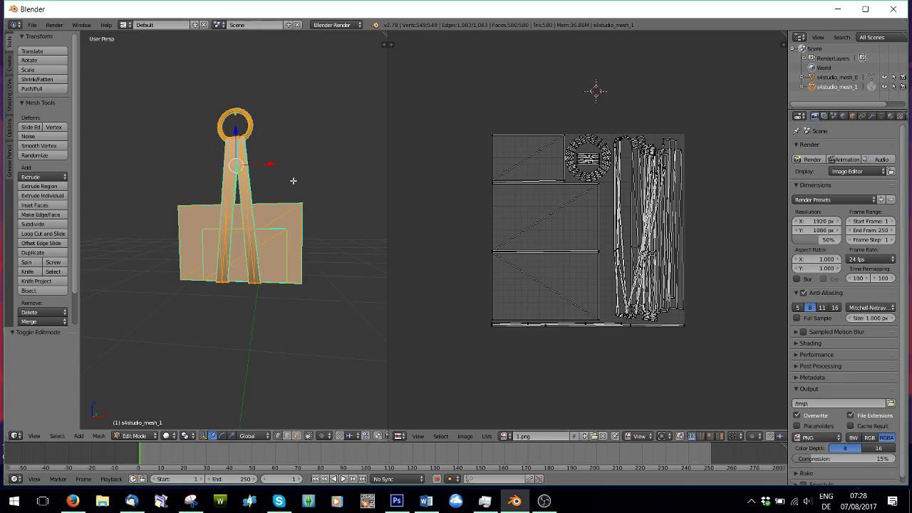
pyautogui.press('a')
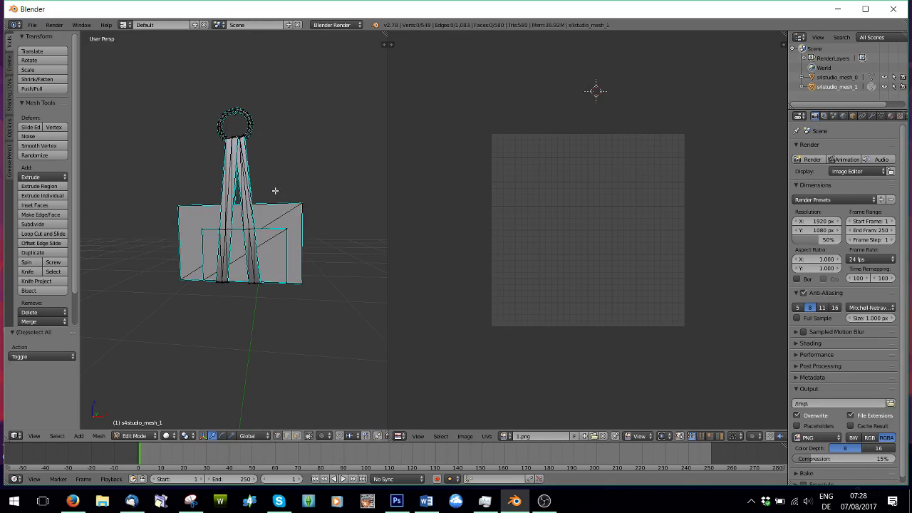
pyautogui.click(679, 436)
# - Select the linked geometry of the hanging object's straps from several sides to highlight their UV islands
pyautogui.scroll(1, 249, 257)
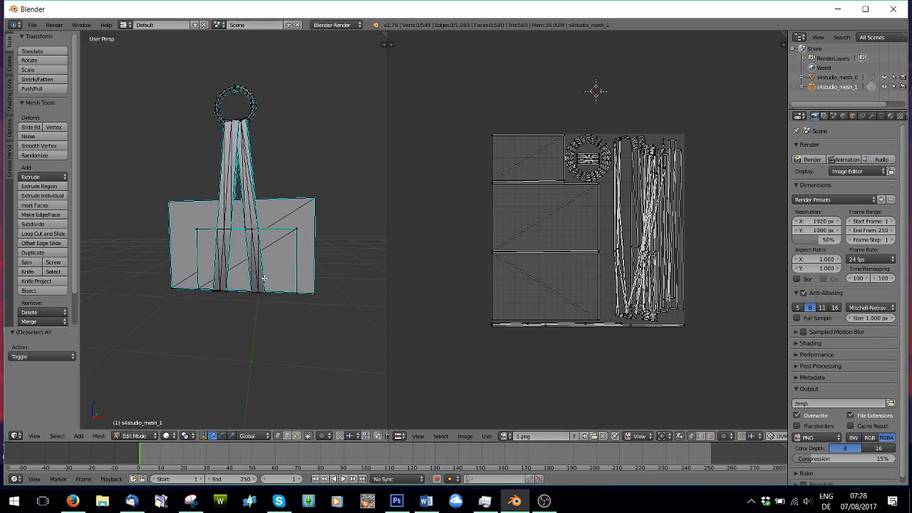
pyautogui.scroll(1, 296, 249)
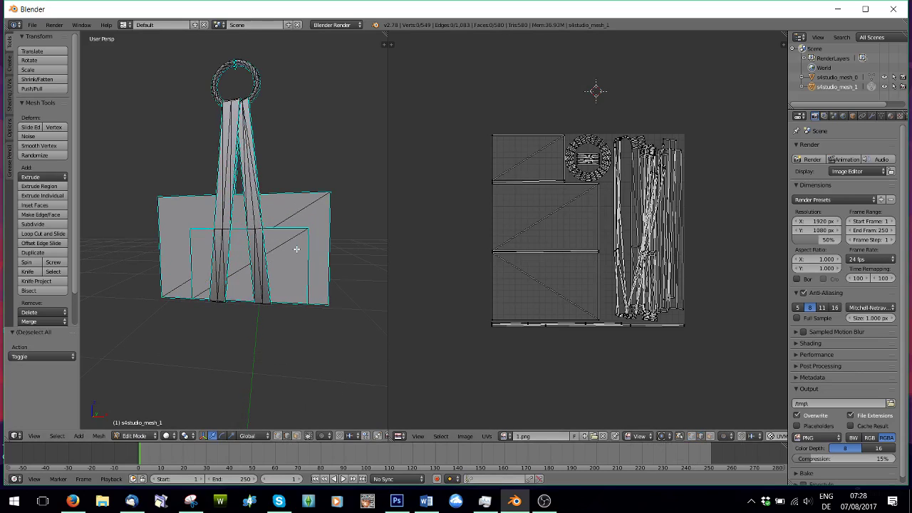
pyautogui.press('l')
pyautogui.press('l')
pyautogui.moveTo(266, 267); pyautogui.dragTo(233, 224, button='middle')
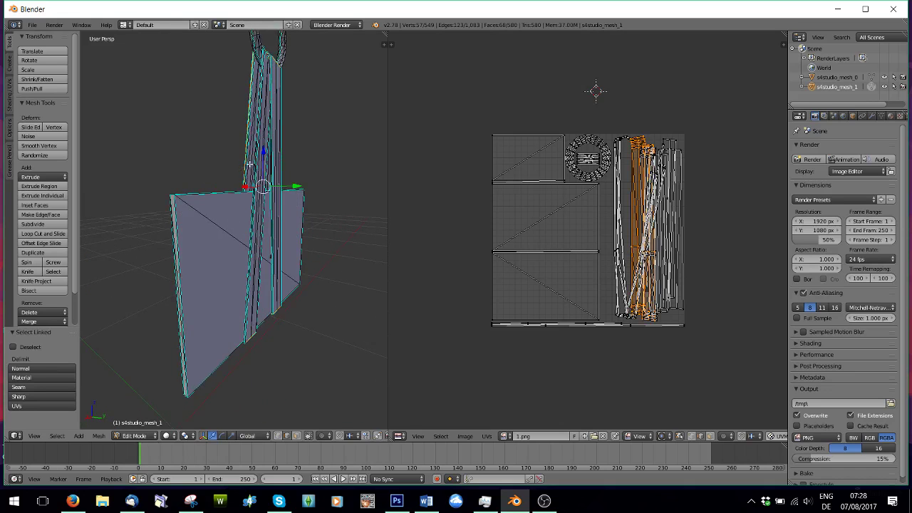
pyautogui.press('l')
pyautogui.press('l')
pyautogui.moveTo(262, 161); pyautogui.dragTo(144, 176, button='middle')
pyautogui.press('l')
pyautogui.press('l')
pyautogui.moveTo(202, 160); pyautogui.dragTo(119, 184, button='middle')
pyautogui.moveTo(217, 267)
pyautogui.mouseDown(button='middle')
pyautogui.moveTo(243, 200)
pyautogui.moveTo(250, 101)
pyautogui.moveTo(229, 265)
pyautogui.mouseUp(button='middle')
pyautogui.scroll(2, 649, 255)
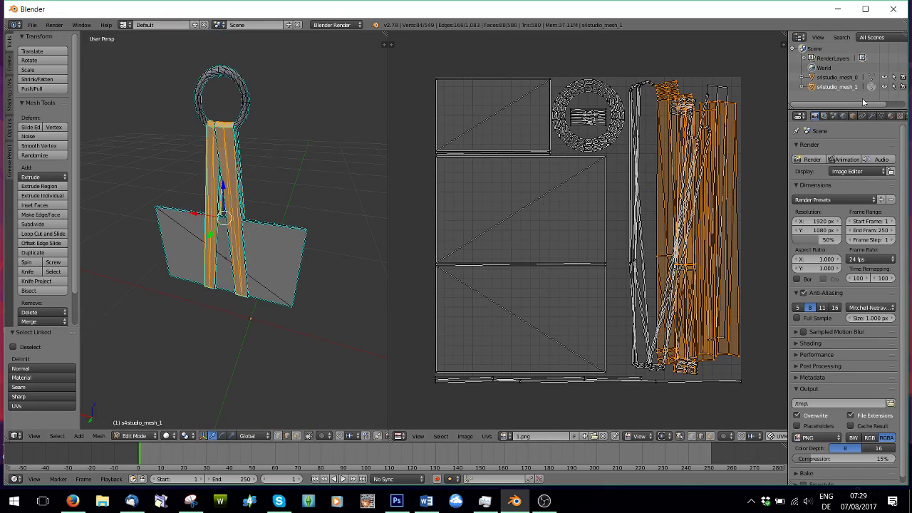
# - Delete both meshes of the hanging object from the scene
pyautogui.rightClick(829, 87)
pyautogui.click(830, 87)
pyautogui.rightClick(830, 76)
pyautogui.click(830, 74)
# - Import the Wavefront file 13.obj and delete its two meshes from the scene
pyautogui.click(32, 25)
pyautogui.moveTo(59, 197)
pyautogui.click(167, 254)
pyautogui.doubleClick(144, 319)
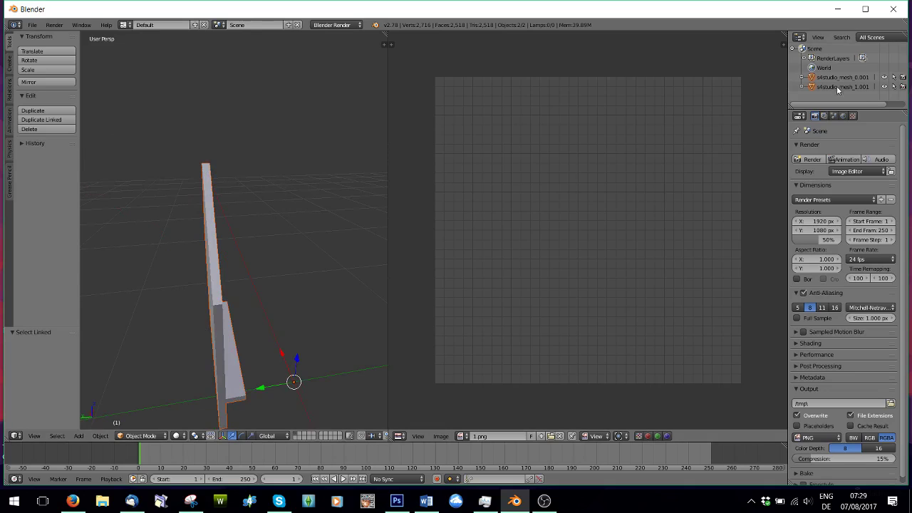
pyautogui.rightClick(837, 78)
pyautogui.click(837, 80)
# - Import the Wavefront file 28.obj, the raised house with a ladder, from the same folder
pyautogui.click(32, 25)
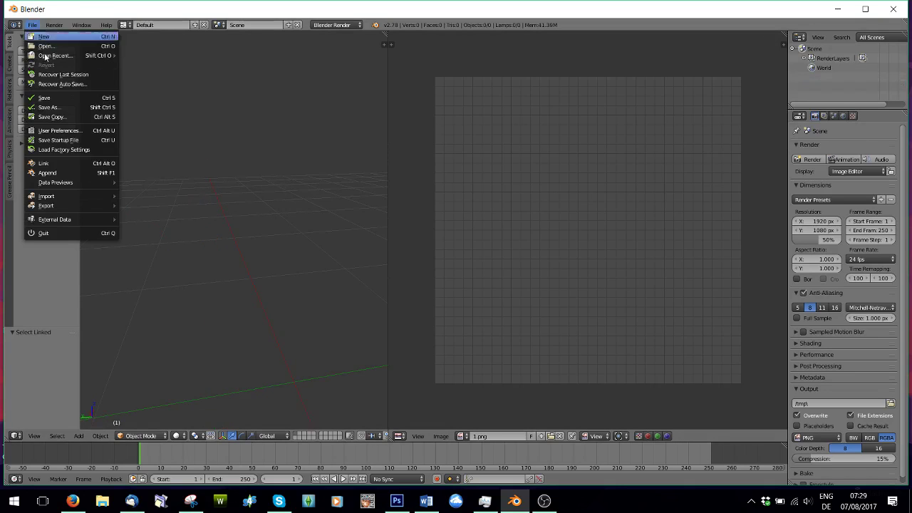
pyautogui.moveTo(71, 197)
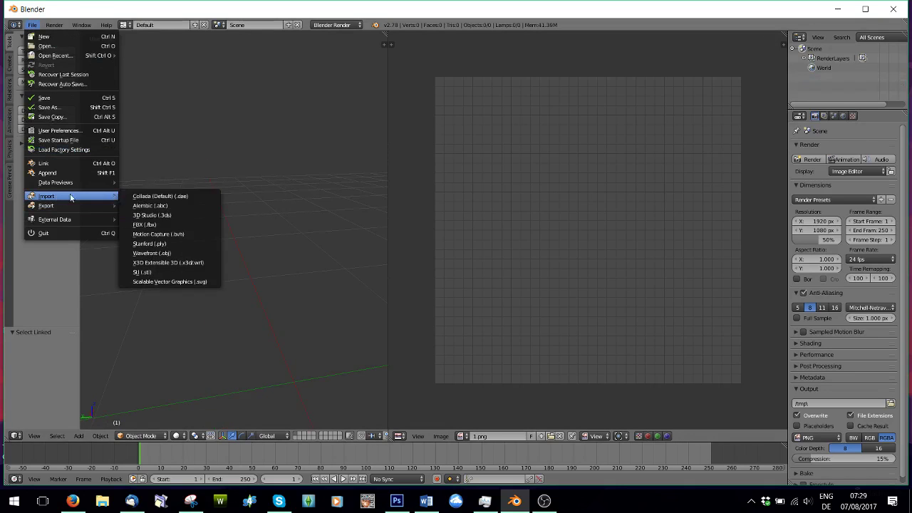
pyautogui.click(164, 253)
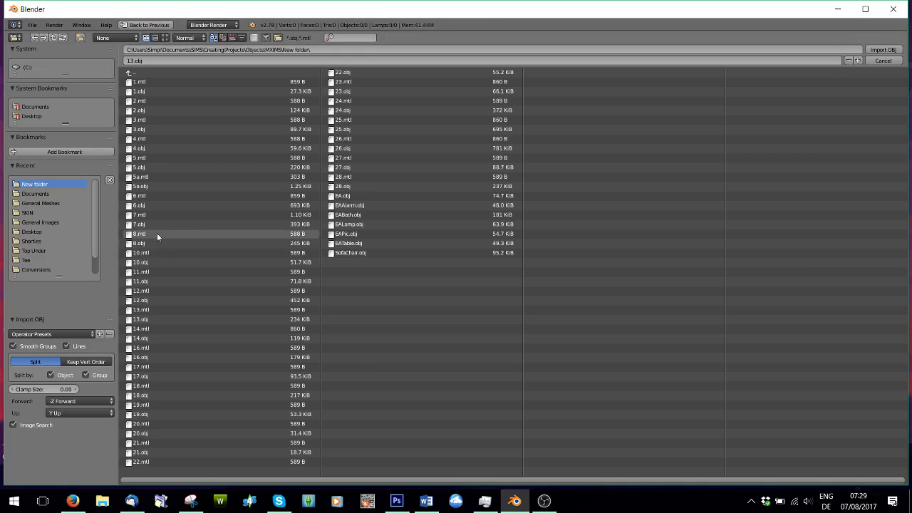
pyautogui.doubleClick(352, 183)
pyautogui.scroll(-8, 268, 211)
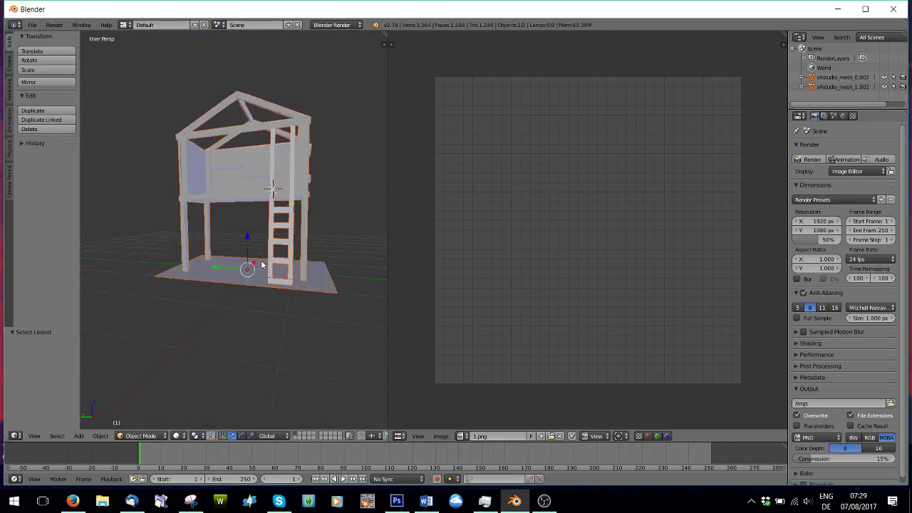
pyautogui.scroll(5, 239, 245)
# - Select the house frame mesh and put it into Edit Mode to show its UV layout
pyautogui.scroll(-1, 238, 238)
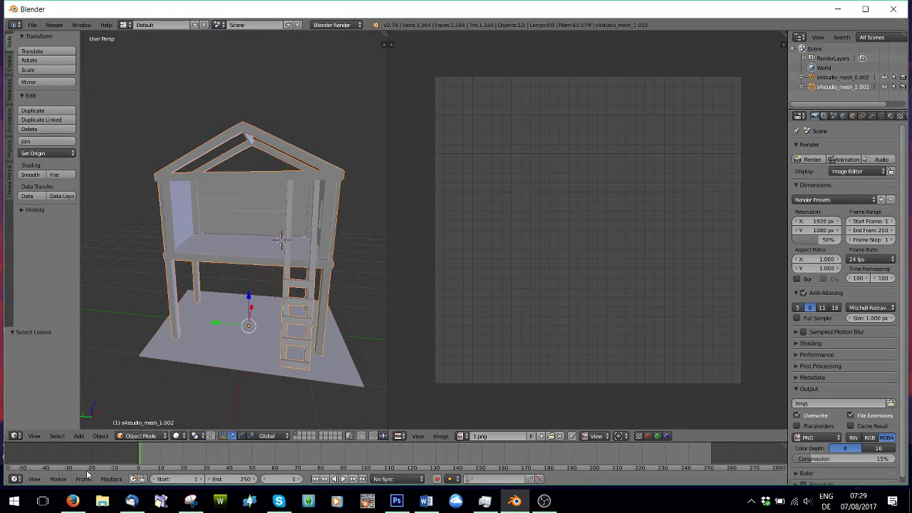
pyautogui.click(141, 435)
pyautogui.click(138, 412)
pyautogui.scroll(3, 290, 294)
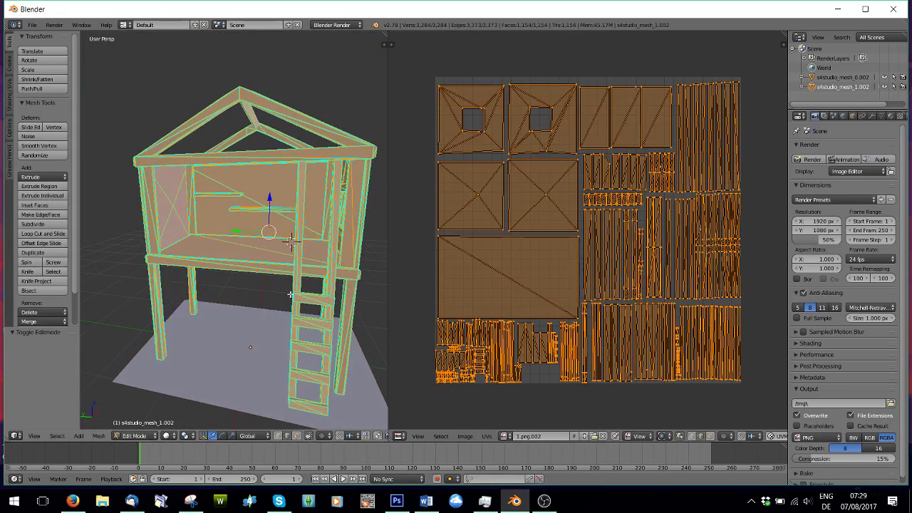
# - Deselect the whole mesh and select linked front faces of several ladder rungs in the 3D view
pyautogui.press('a')
pyautogui.moveTo(293, 295); pyautogui.dragTo(292, 337, button='middle')
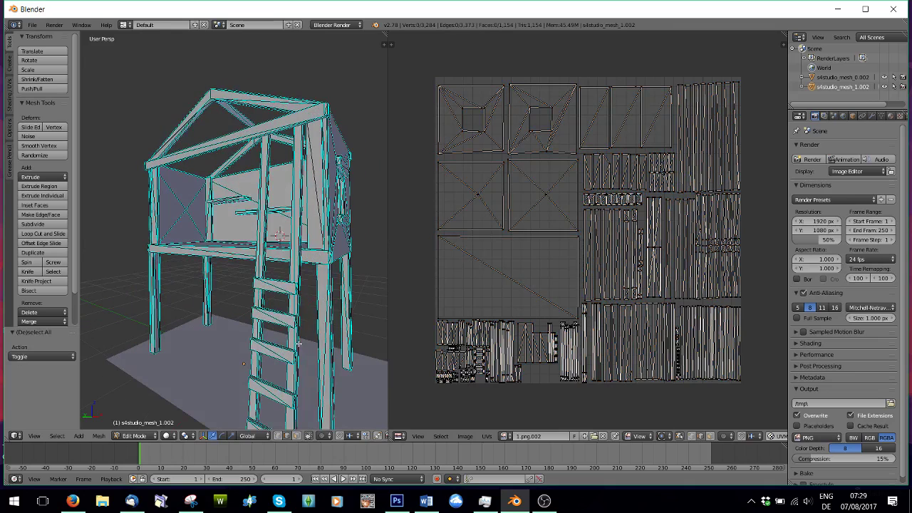
pyautogui.press('l')
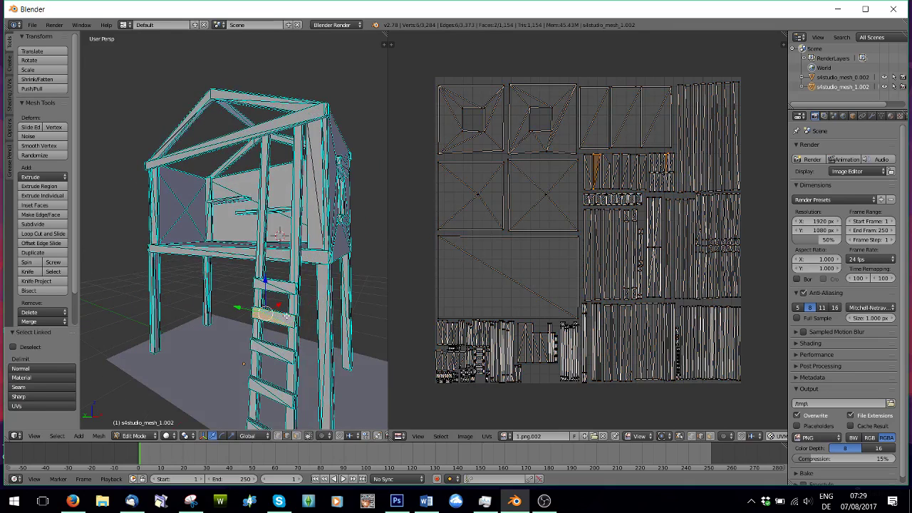
pyautogui.press('l')
pyautogui.press('l')
pyautogui.moveTo(277, 374); pyautogui.dragTo(290, 376, button='middle')
pyautogui.scroll(-1, 290, 377)
pyautogui.press('l')
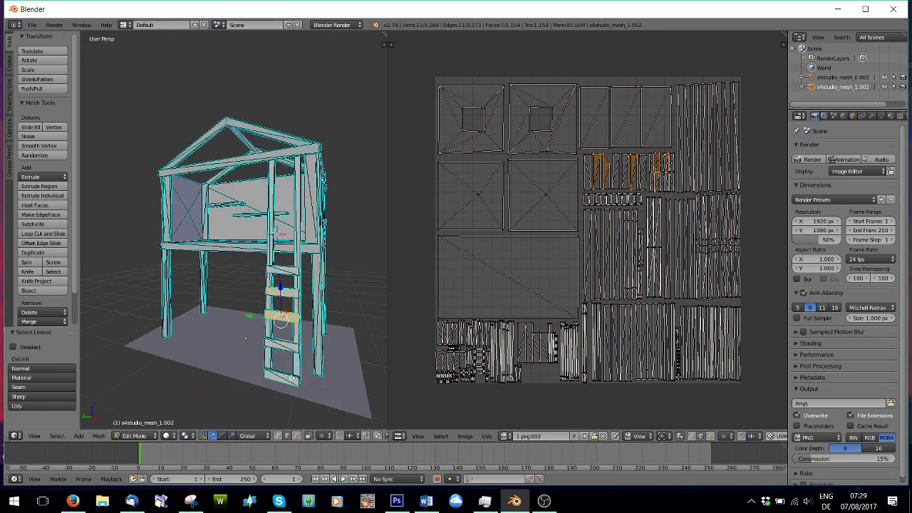
# - Add the remaining rung faces and both side rails of the ladder's front to the linked selection
pyautogui.press('l')
pyautogui.press('l')
pyautogui.press('l')
pyautogui.press('l')
pyautogui.press('l')
pyautogui.press('l')
pyautogui.press('l')
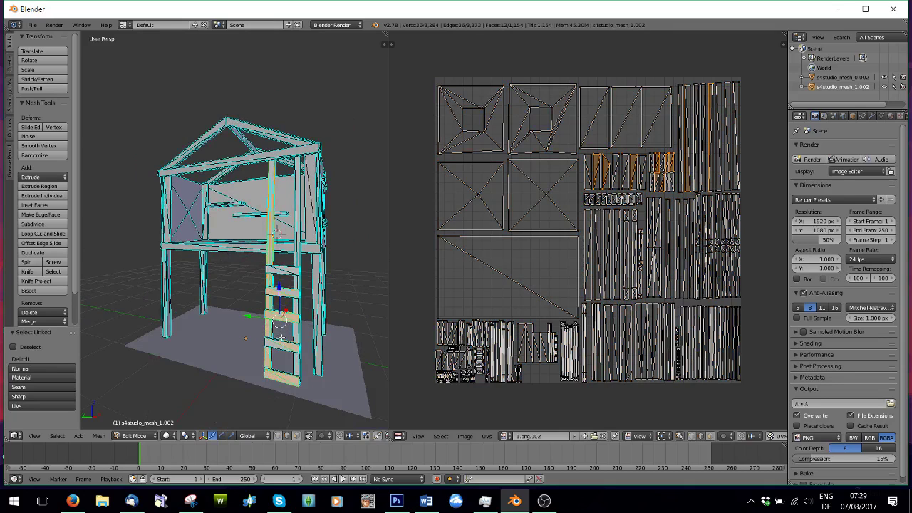
pyautogui.press('l')
pyautogui.press('l')
pyautogui.press('l')
pyautogui.press('l')
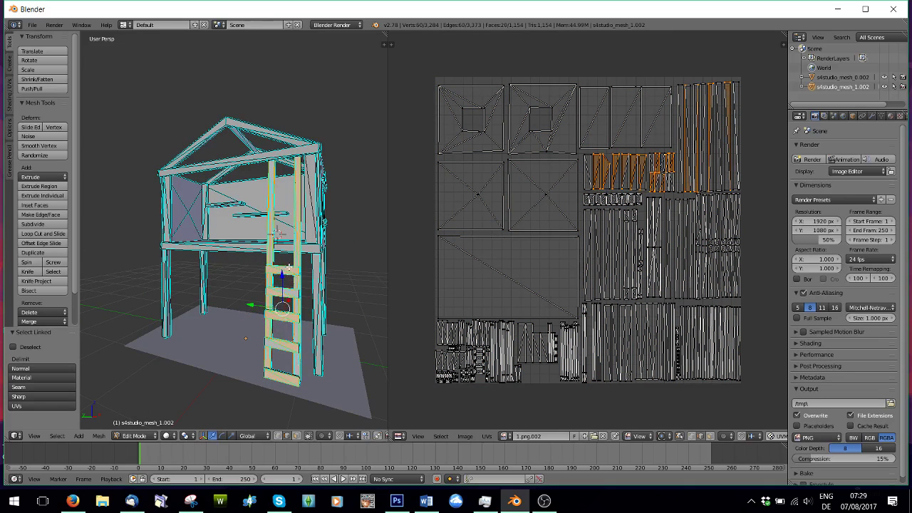
# - Add the ladder faces visible from behind and from the side to the linked selection
pyautogui.moveTo(280, 282); pyautogui.dragTo(129, 314, button='middle')
pyautogui.scroll(2, 180, 293)
pyautogui.moveTo(171, 271); pyautogui.dragTo(110, 310, button='middle')
pyautogui.press('l')
pyautogui.press('l')
pyautogui.press('l')
pyautogui.press('l')
pyautogui.press('l')
pyautogui.press('l')
pyautogui.press('l')
pyautogui.moveTo(231, 312); pyautogui.dragTo(204, 314, button='middle')
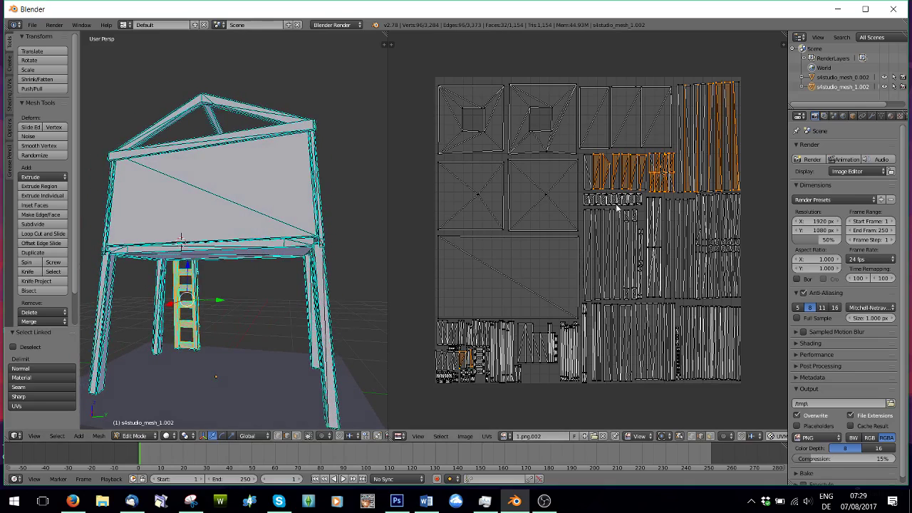
# - Box-select the UV islands of the rung row and of the tall rail block beside it in the UV layout
pyautogui.scroll(1, 636, 195)
pyautogui.moveTo(630, 204); pyautogui.dragTo(610, 251, button='middle')
pyautogui.press('b')
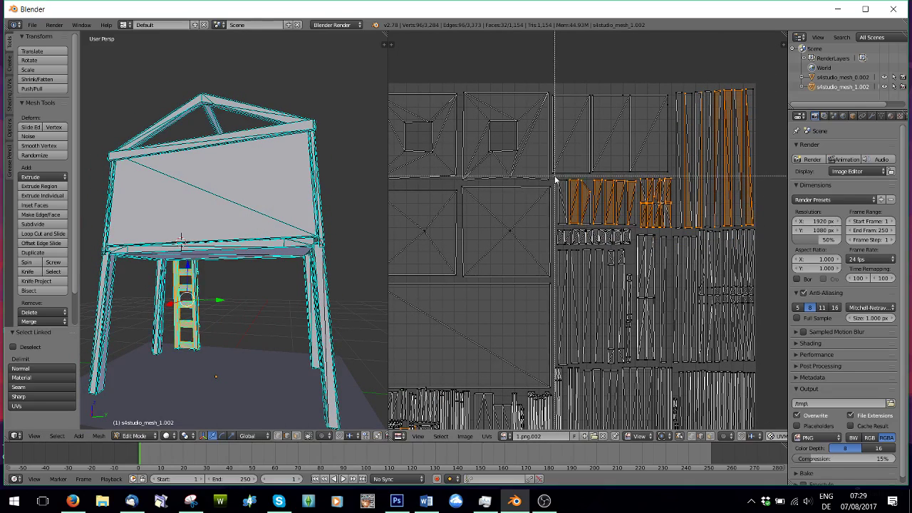
pyautogui.moveTo(554, 176); pyautogui.dragTo(771, 230)
pyautogui.press('b')
pyautogui.moveTo(672, 84); pyautogui.dragTo(798, 231)
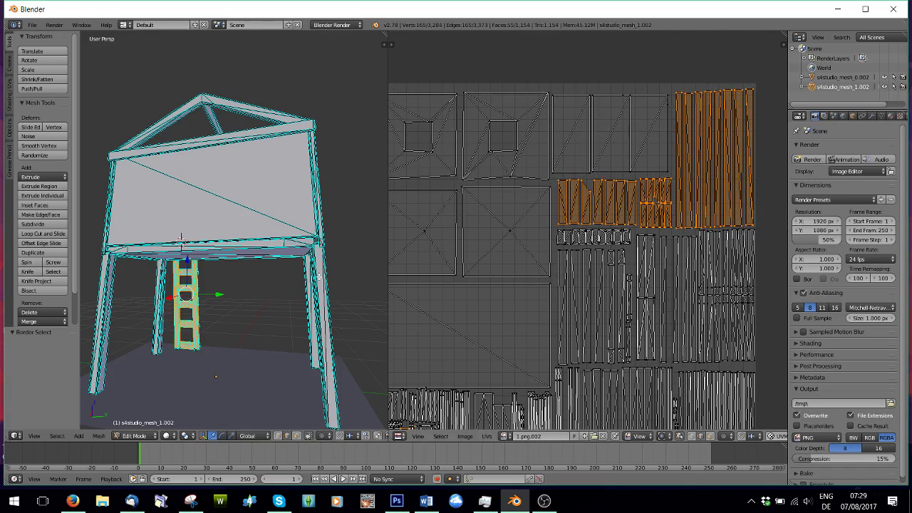
# - Box-select the partly selected narrow ladder island among the small islands in the lower-left corner of the UV layout
pyautogui.moveTo(121, 315); pyautogui.dragTo(376, 304, button='middle')
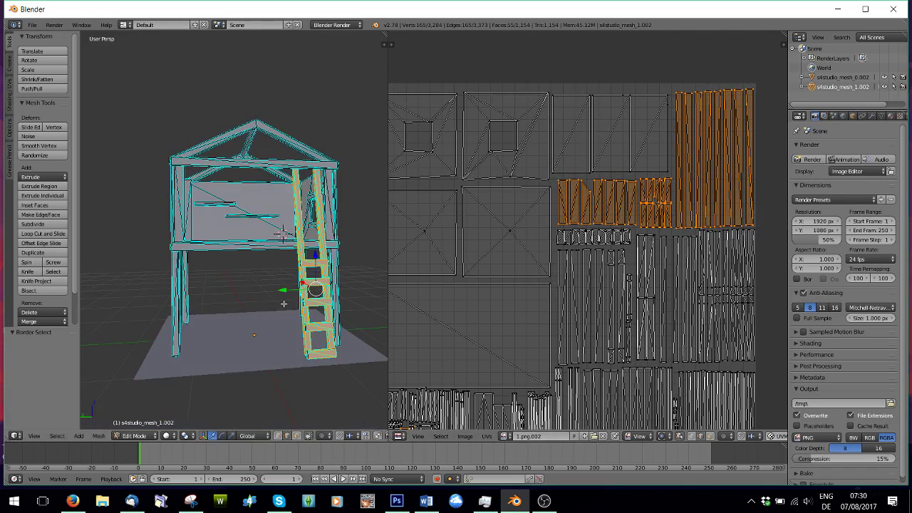
pyautogui.scroll(2, 283, 305)
pyautogui.moveTo(292, 235); pyautogui.dragTo(270, 227, button='middle')
pyautogui.scroll(-2, 521, 210)
pyautogui.scroll(-1, 521, 210)
pyautogui.scroll(1, 523, 301)
pyautogui.moveTo(523, 301); pyautogui.dragTo(559, 252, button='middle')
pyautogui.scroll(2, 560, 252)
pyautogui.scroll(1, 498, 401)
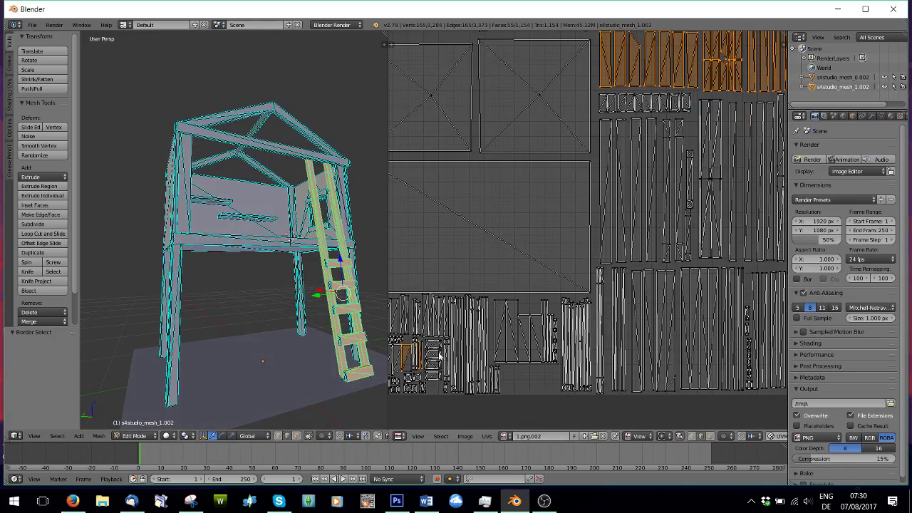
pyautogui.moveTo(442, 354); pyautogui.dragTo(554, 291, button='middle')
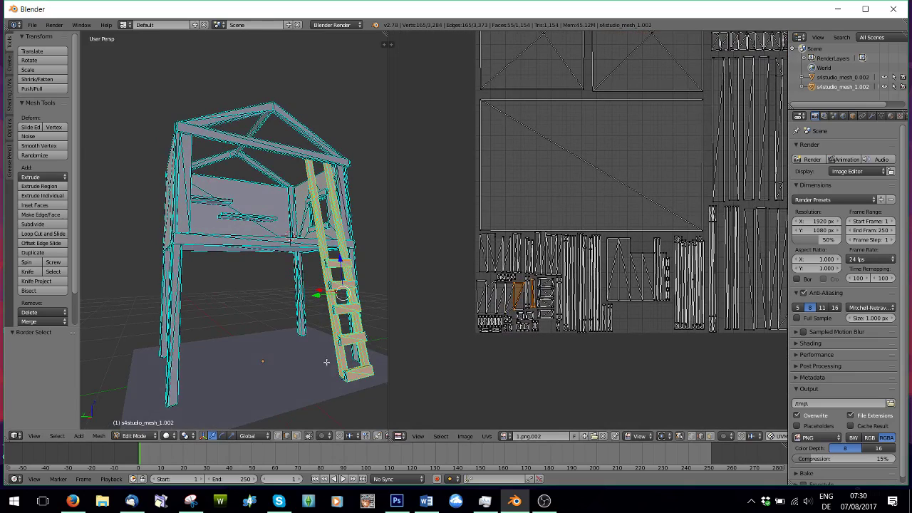
pyautogui.scroll(2, 518, 342)
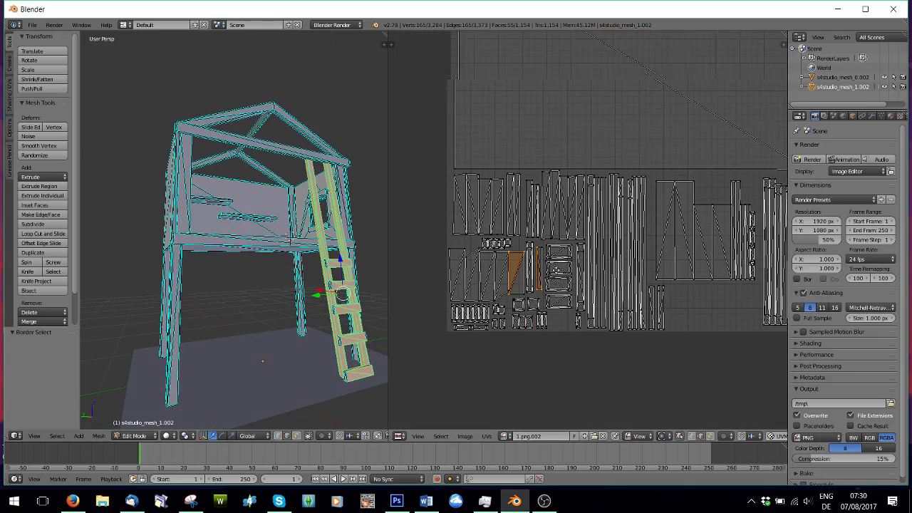
pyautogui.scroll(2, 541, 285)
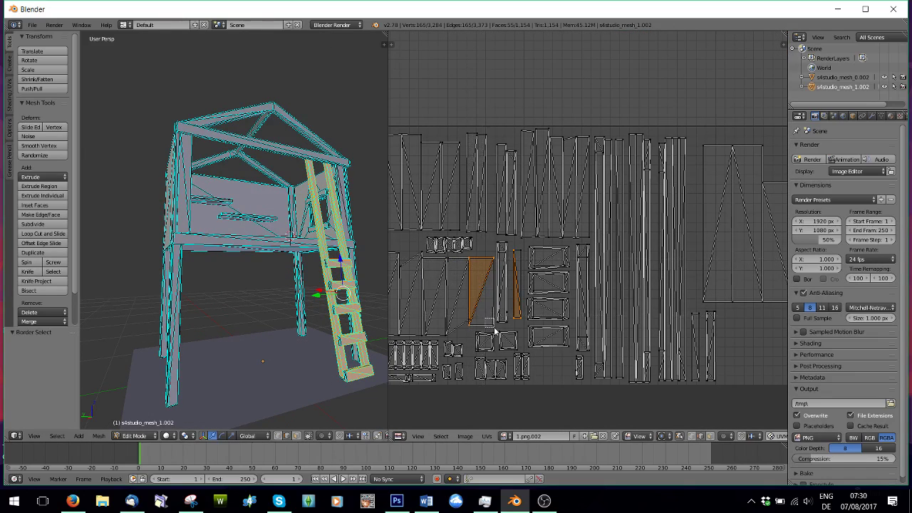
pyautogui.press('b')
pyautogui.moveTo(510, 243); pyautogui.dragTo(525, 330)
pyautogui.press('b')
pyautogui.press('Escape')
# - Add the small unselected edge faces of the ladder's rungs and rails to the selection in the 3D view
pyautogui.moveTo(330, 324); pyautogui.dragTo(309, 326, button='middle')
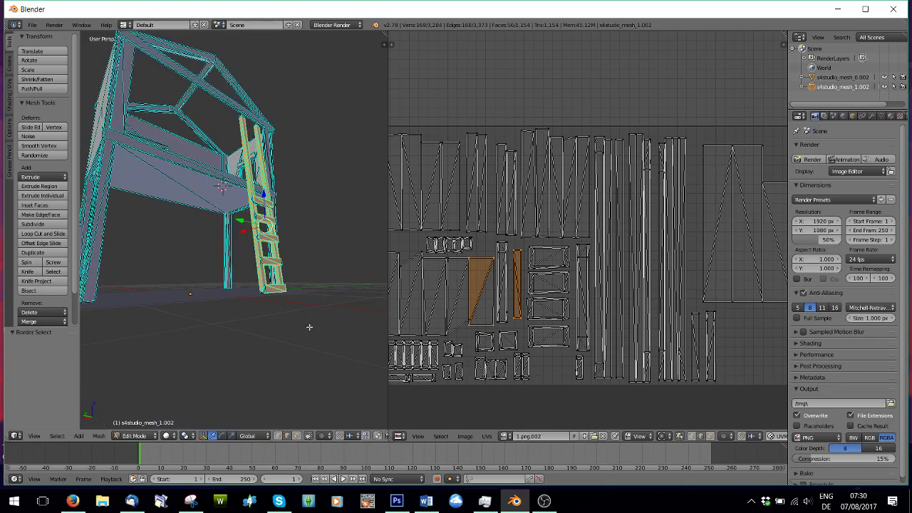
pyautogui.scroll(4, 309, 328)
pyautogui.press('l')
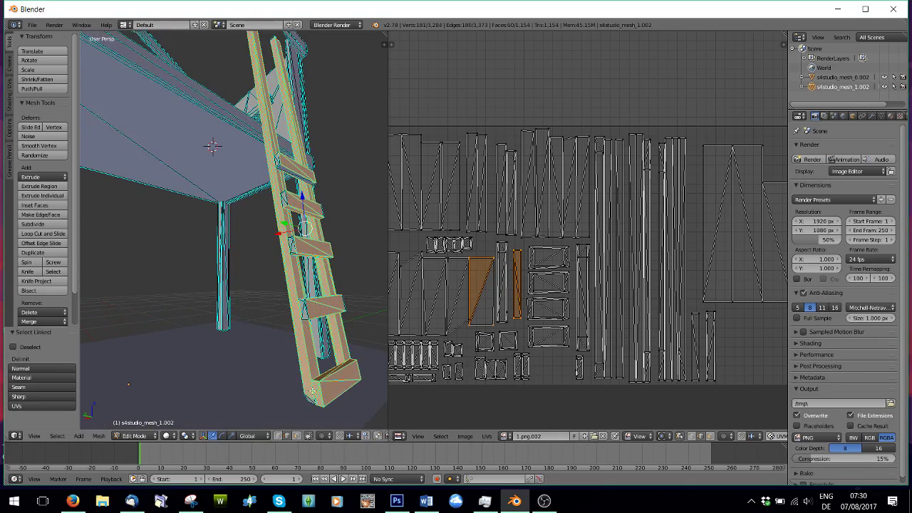
pyautogui.press('l')
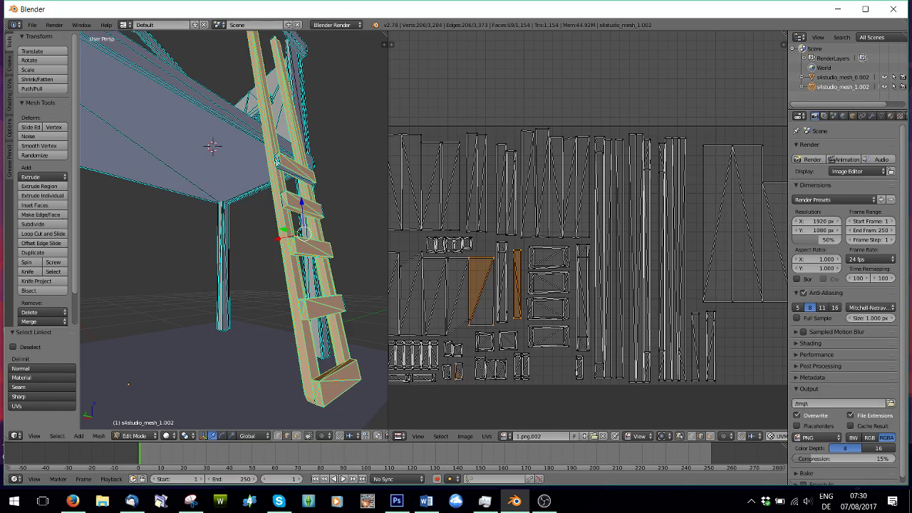
pyautogui.press('l')
pyautogui.press('l')
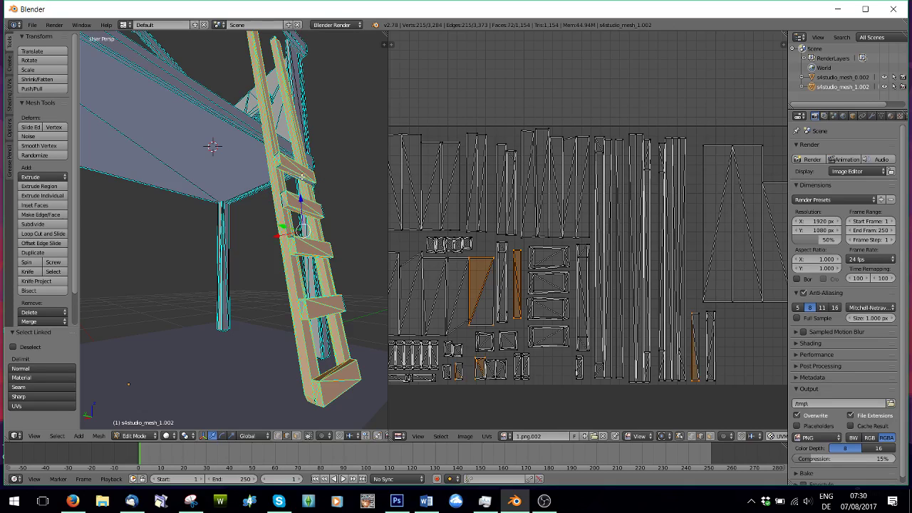
pyautogui.press('l')
pyautogui.moveTo(310, 209); pyautogui.dragTo(233, 211, button='middle')
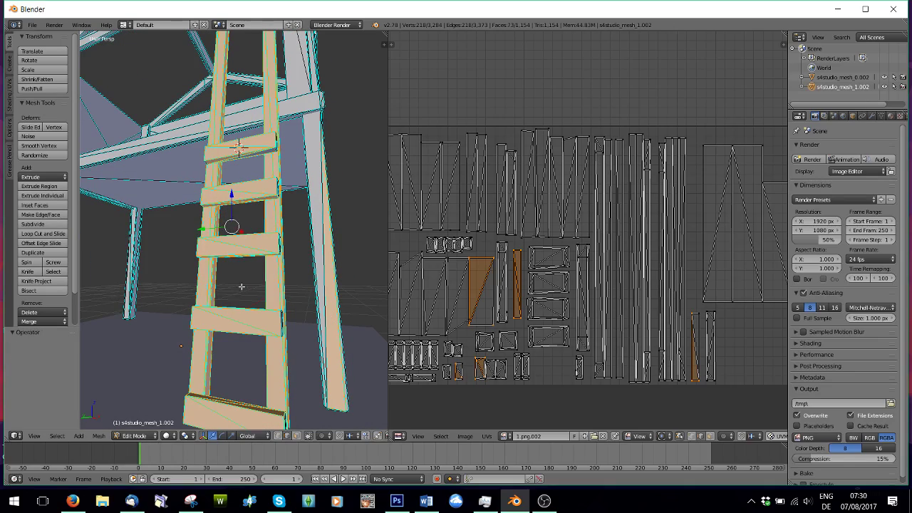
pyautogui.hotkey('ctrl', 'z')
# - Switch the mesh to face selection and add the end faces of the ladder's lower rungs from the side
pyautogui.click(307, 436)
pyautogui.moveTo(313, 314); pyautogui.dragTo(191, 301, button='middle')
pyautogui.click(308, 435)
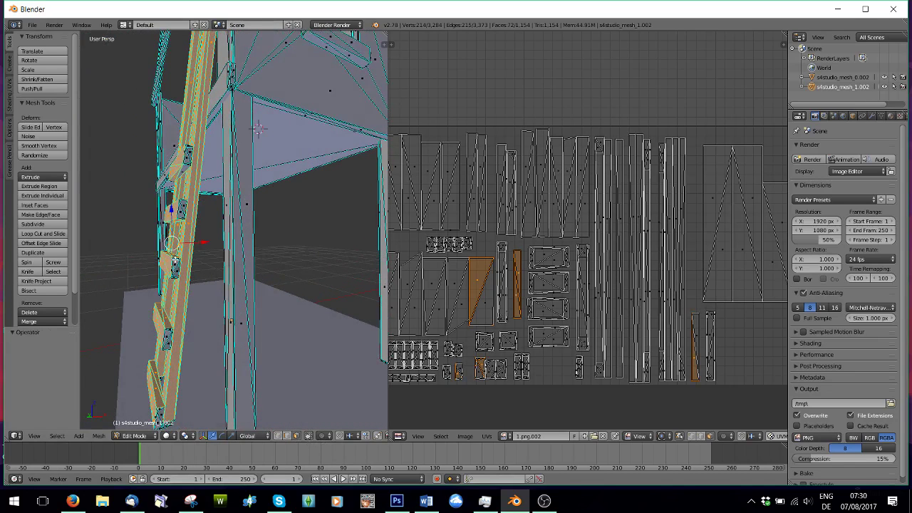
pyautogui.press('l')
pyautogui.press('l')
pyautogui.press('l')
pyautogui.press('l')
pyautogui.press('l')
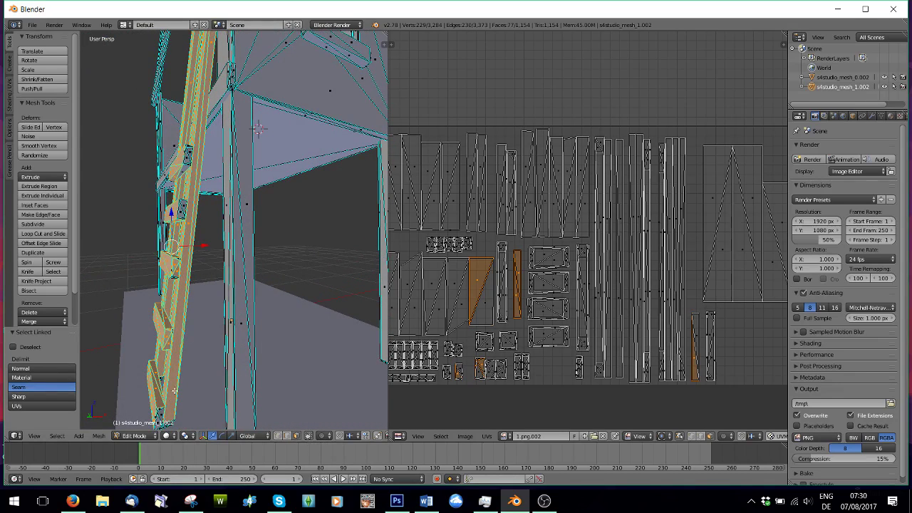
# - Add the end faces of the ladder's middle and upper rungs to the linked selection
pyautogui.press('l')
pyautogui.press('l')
pyautogui.press('l')
pyautogui.press('l')
pyautogui.press('l')
pyautogui.press('l')
pyautogui.press('l')
pyautogui.press('l')
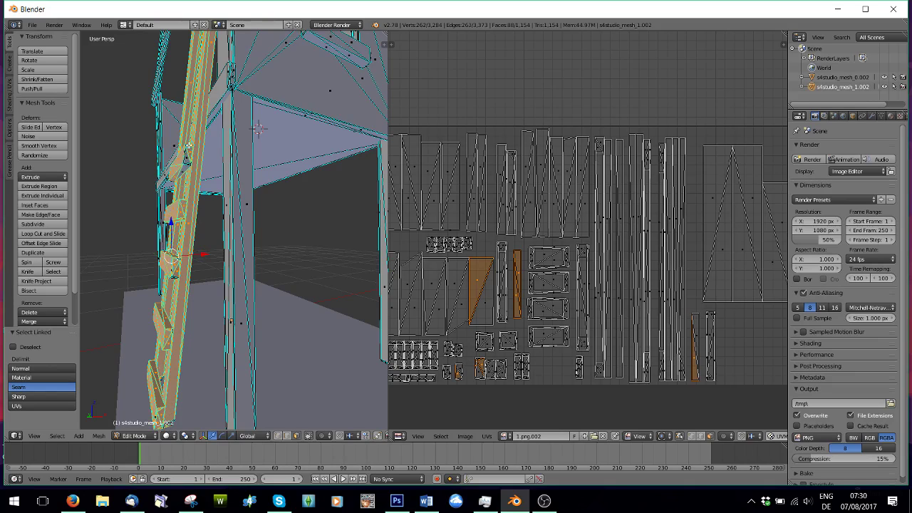
pyautogui.press('l')
pyautogui.press('l')
# - Add the remaining rung end faces on the opposite side of the ladder to the linked selection
pyautogui.moveTo(178, 173); pyautogui.dragTo(309, 192, button='middle')
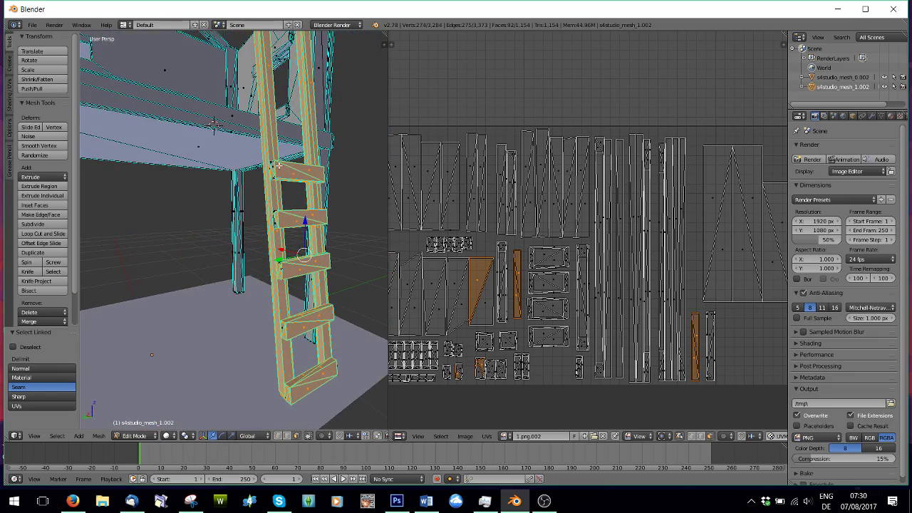
pyautogui.press('l')
pyautogui.press('l')
pyautogui.press('l')
pyautogui.press('l')
pyautogui.press('l')
pyautogui.press('l')
pyautogui.press('l')
# - Box-select the leftover faces at the ladder's lowest and top rungs from behind
pyautogui.moveTo(305, 283); pyautogui.dragTo(265, 270, button='middle')
pyautogui.scroll(-5, 265, 271)
pyautogui.moveTo(305, 338); pyautogui.dragTo(325, 329, button='middle')
pyautogui.press('b')
pyautogui.moveTo(224, 314); pyautogui.dragTo(278, 349)
pyautogui.press('b')
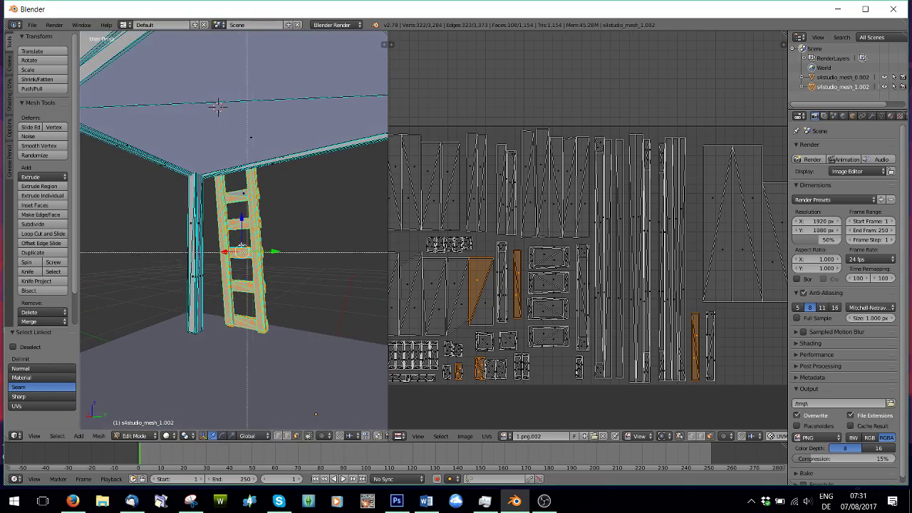
pyautogui.moveTo(231, 188); pyautogui.dragTo(271, 205)
pyautogui.moveTo(302, 237); pyautogui.dragTo(122, 252, button='middle')
pyautogui.moveTo(202, 235); pyautogui.dragTo(230, 231, button='middle')
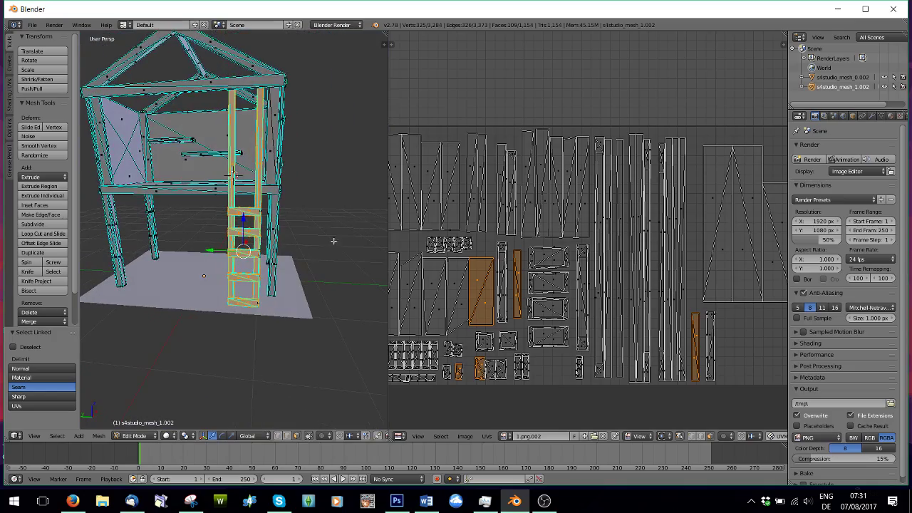
# - Box-select the row of small UV islands directly below the selected rung islands
pyautogui.scroll(-5, 634, 214)
pyautogui.moveTo(634, 214); pyautogui.dragTo(581, 293, button='middle')
pyautogui.moveTo(673, 183); pyautogui.dragTo(607, 217, button='middle')
pyautogui.scroll(2, 675, 223)
pyautogui.moveTo(677, 208); pyautogui.dragTo(594, 274, button='middle')
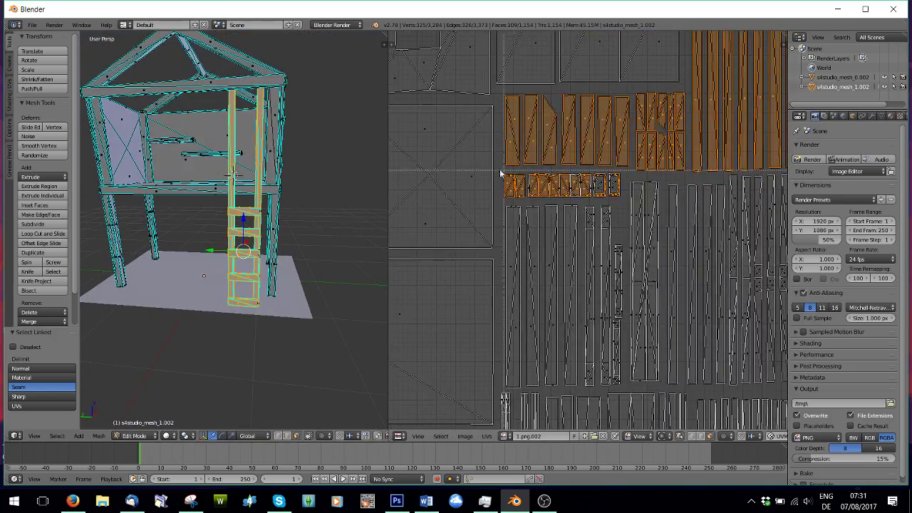
pyautogui.click(626, 200)
pyautogui.scroll(-8, 513, 210)
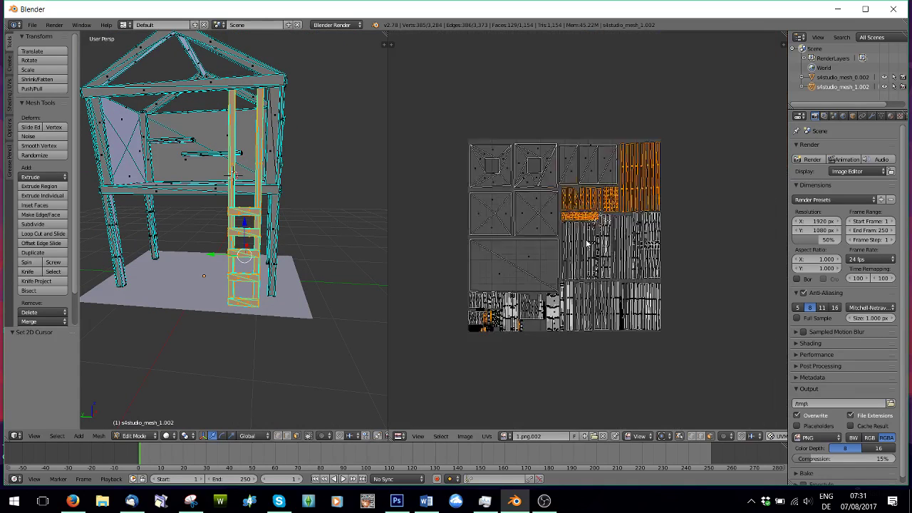
# - Export the selected ladder faces' UV layout as a 1024 × 1024 PNG over UV.png in the Documents folder
pyautogui.scroll(2, 566, 280)
pyautogui.scroll(2, 566, 279)
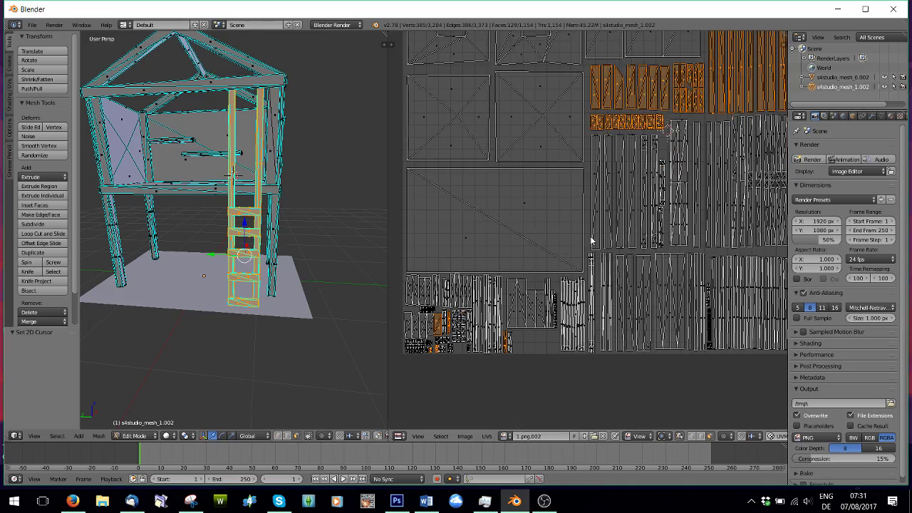
pyautogui.click(487, 436)
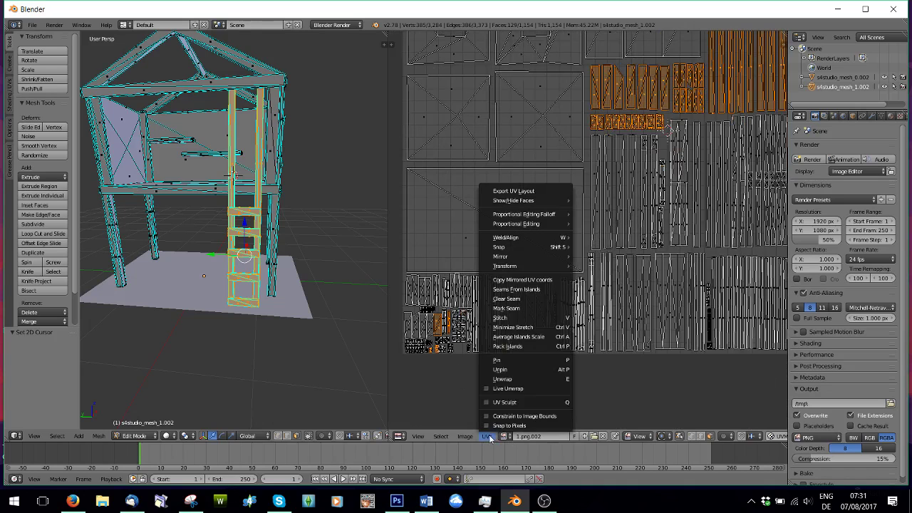
pyautogui.click(509, 195)
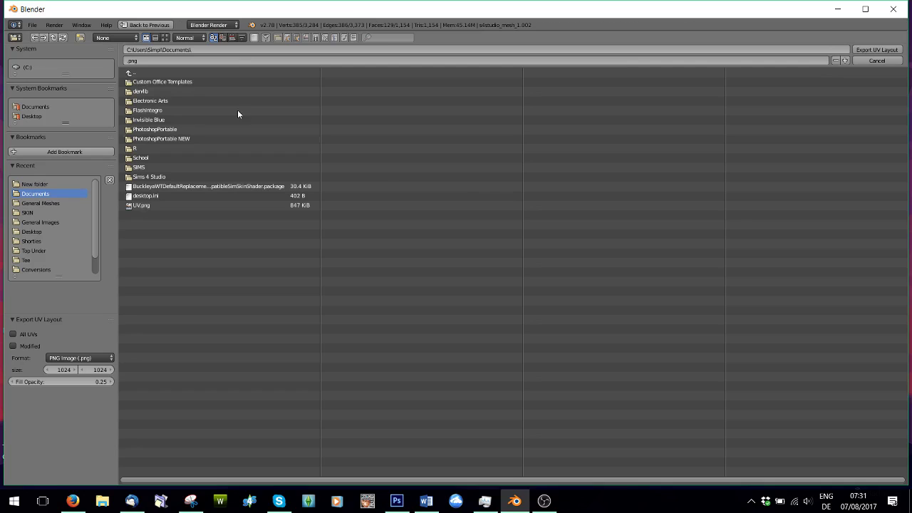
pyautogui.doubleClick(142, 206)
# - Switch to Photoshop, close the old face layout and open the newly exported UV.png
pyautogui.click(396, 500)
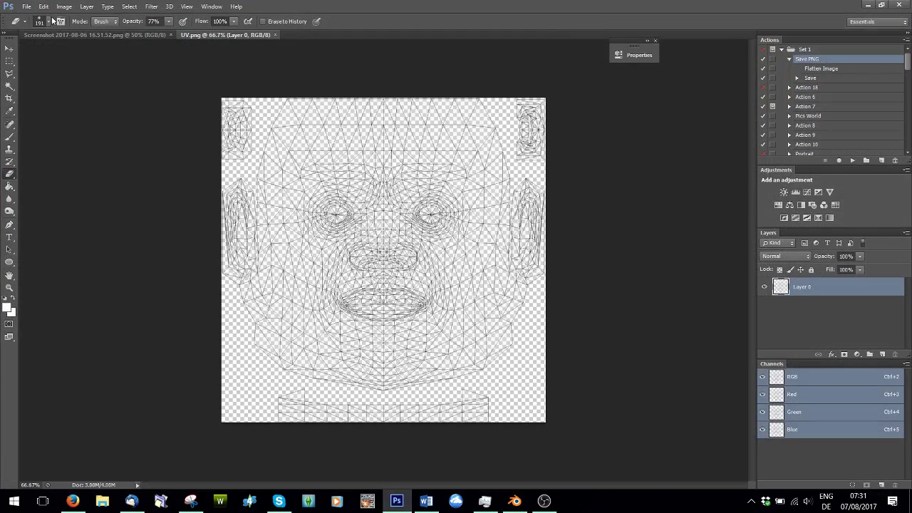
pyautogui.click(275, 35)
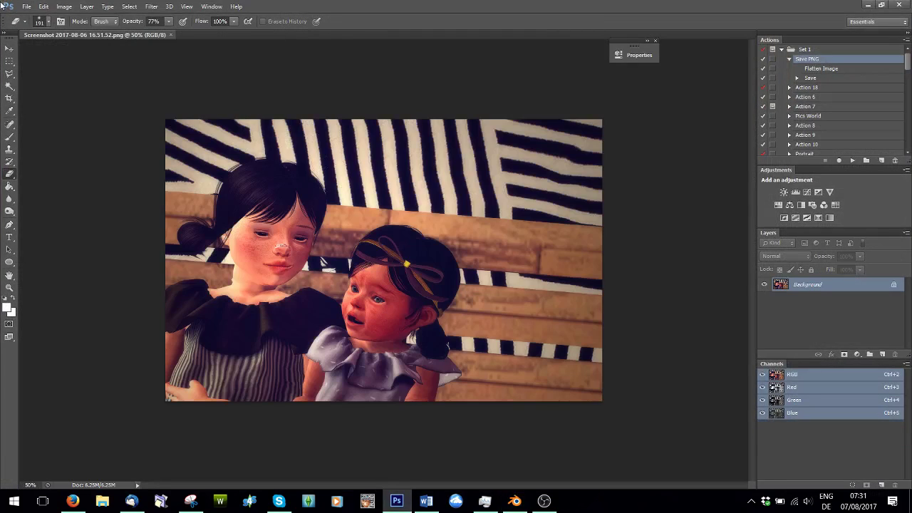
pyautogui.click(27, 6)
pyautogui.click(39, 29)
pyautogui.doubleClick(207, 259)
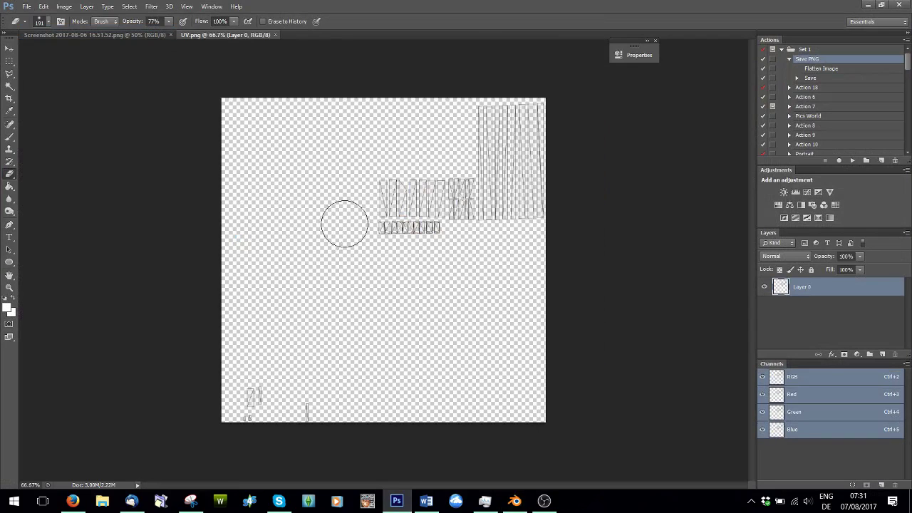
# - Add an empty layer above the layout and select the background around the islands on Layer 0 with the Magic Wand
pyautogui.click(9, 85)
pyautogui.click(882, 355)
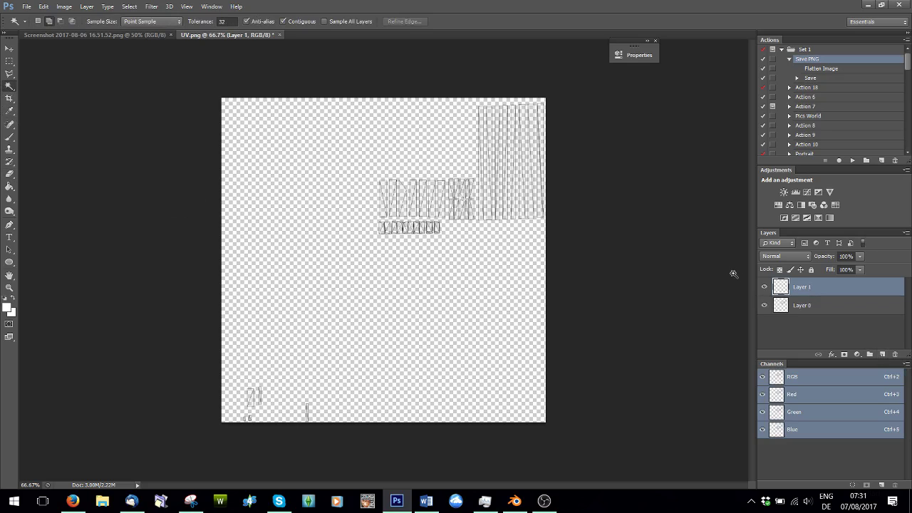
pyautogui.click(802, 307)
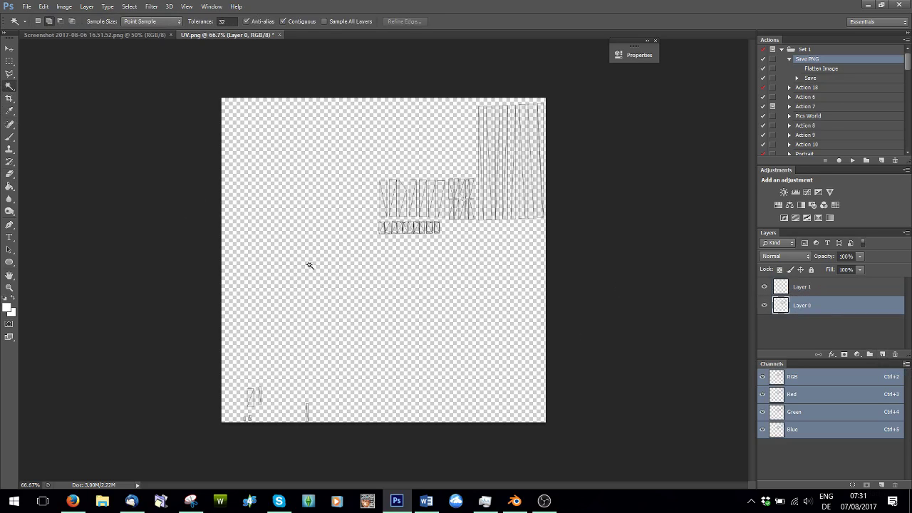
pyautogui.click(419, 292)
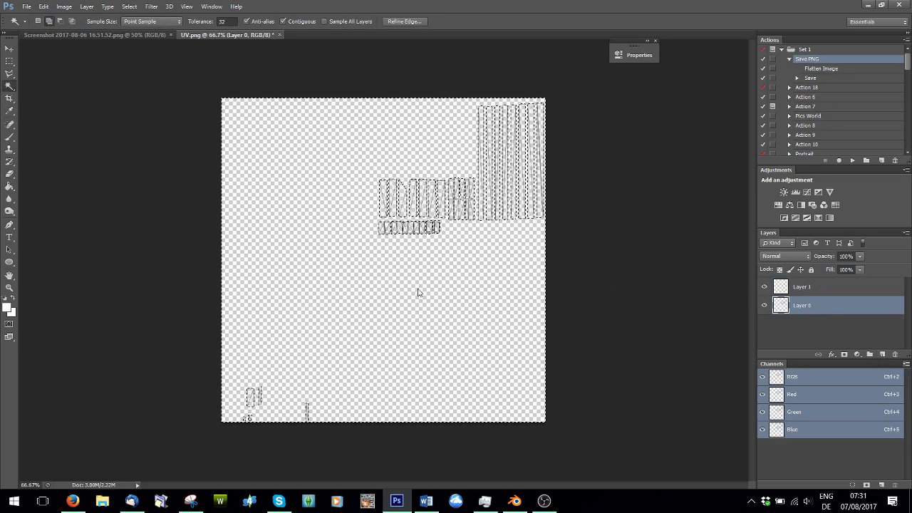
# - Invert the background selection to target the UV islands instead, and make Layer 1 the active layer
pyautogui.click(130, 7)
pyautogui.click(142, 52)
pyautogui.click(807, 287)
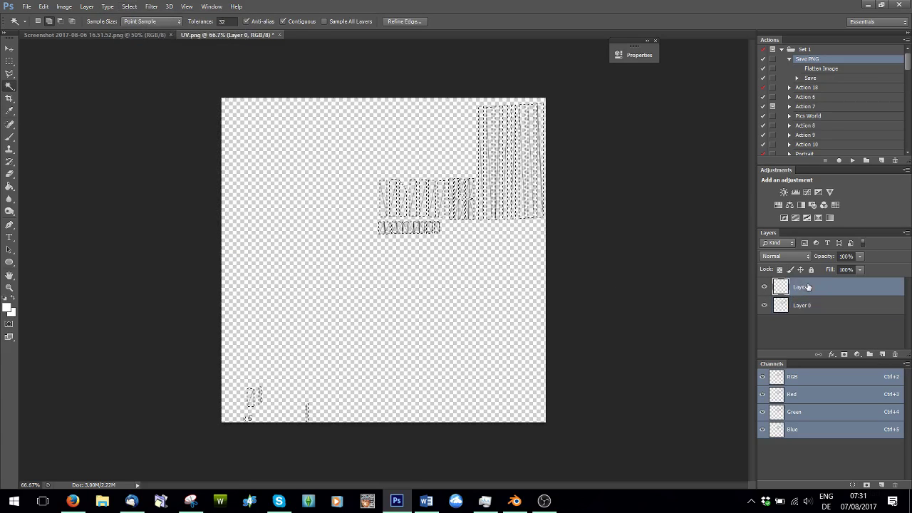
# - Set the foreground color to red with hex value ff0000
pyautogui.click(7, 307)
pyautogui.write('ff')
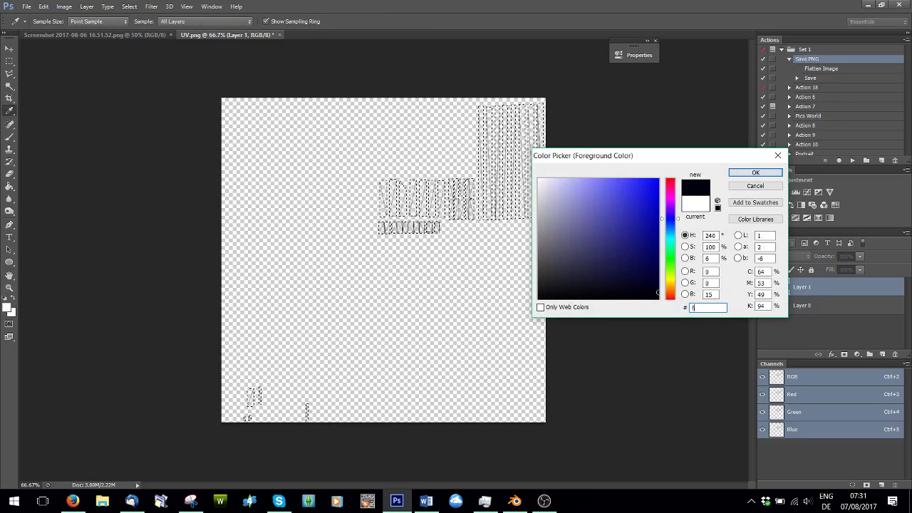
pyautogui.write('000')
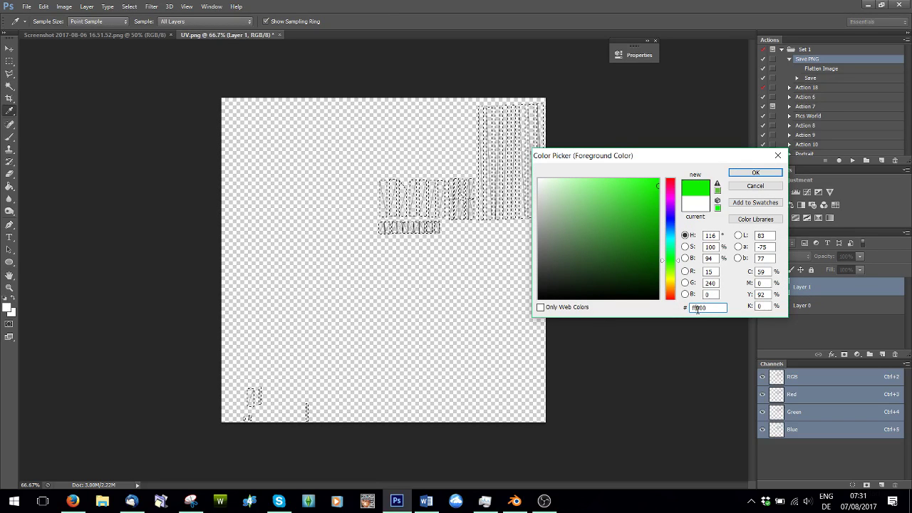
pyautogui.write('0')
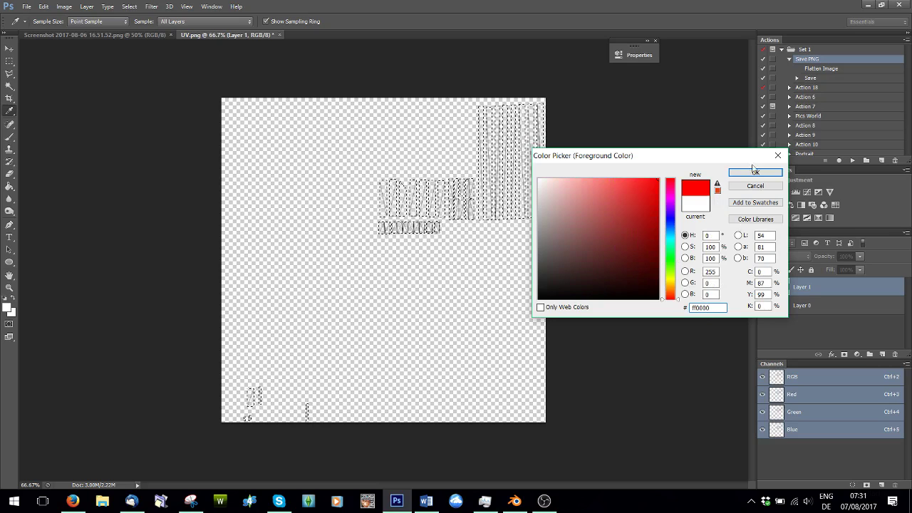
pyautogui.click(755, 172)
# - Fill the selected ladder islands on Layer 1 with the red foreground color using the Paint Bucket, and clear the selection
pyautogui.click(17, 187)
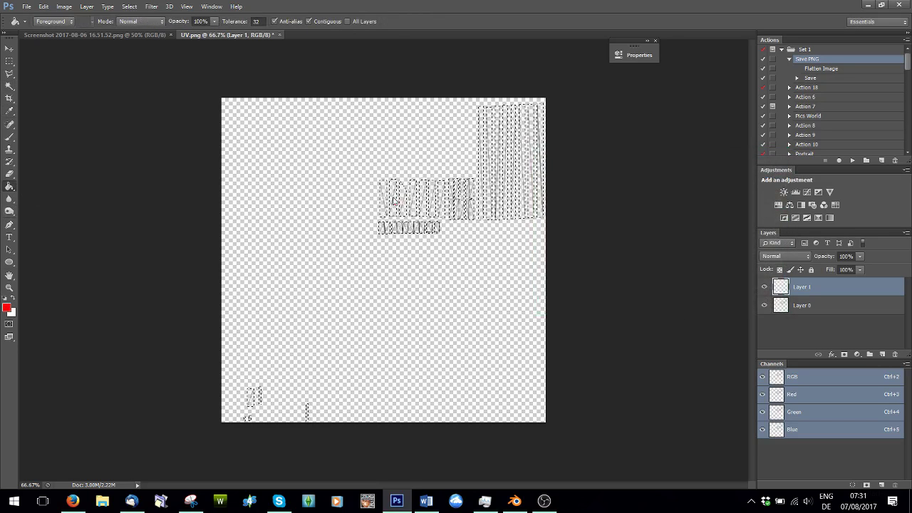
pyautogui.click(393, 202)
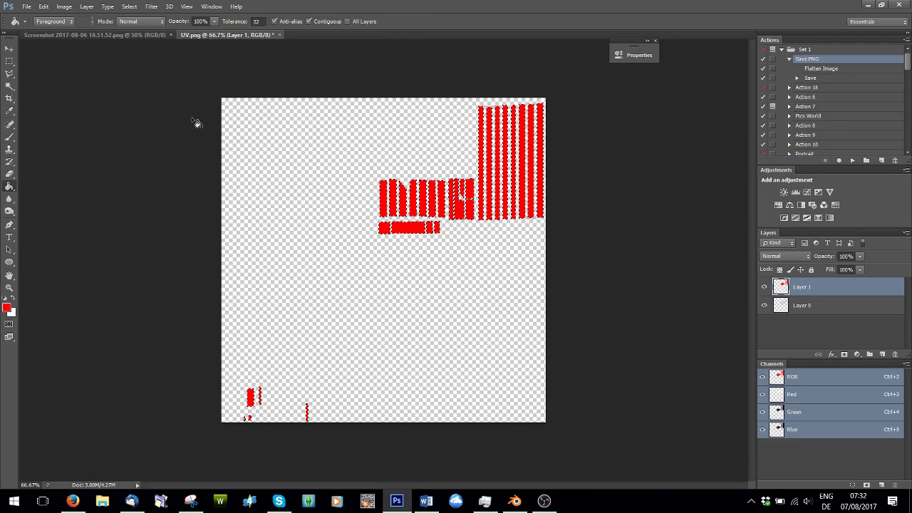
pyautogui.hotkey('ctrl', 'd')
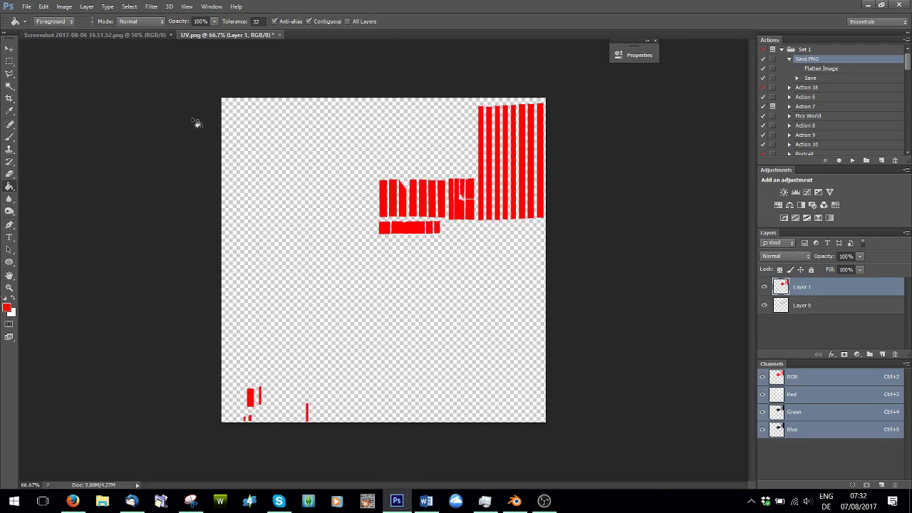
# - Switch between Blender and Photoshop to compare the full UV layout's selected ladder islands with the red-filled template
pyautogui.click(514, 500)
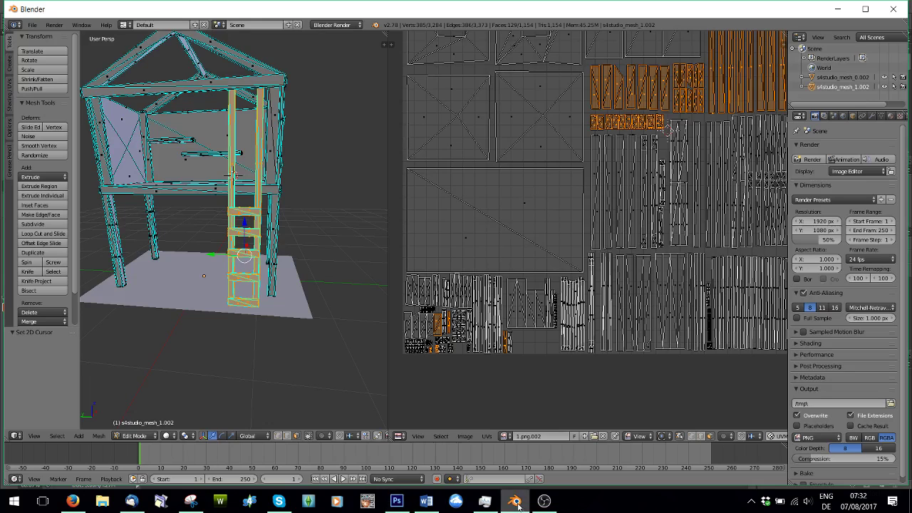
pyautogui.scroll(-2, 532, 299)
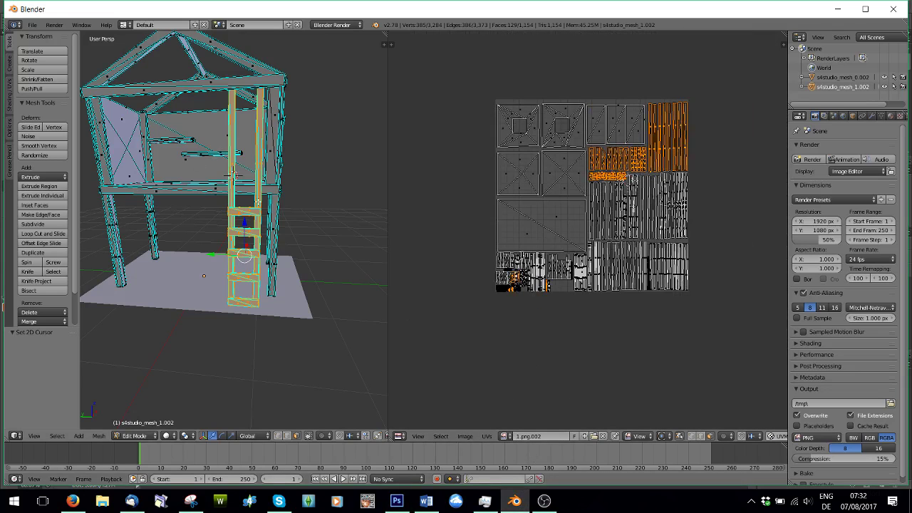
pyautogui.click(397, 501)
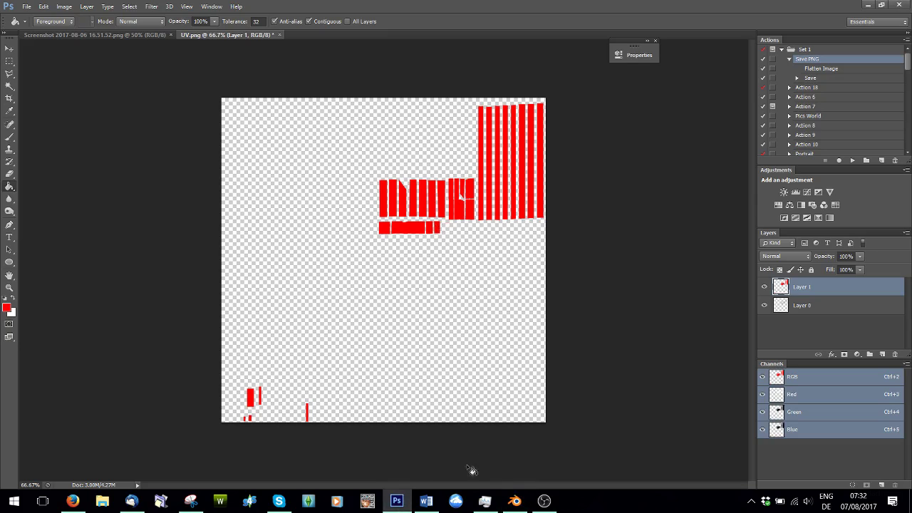
pyautogui.click(396, 501)
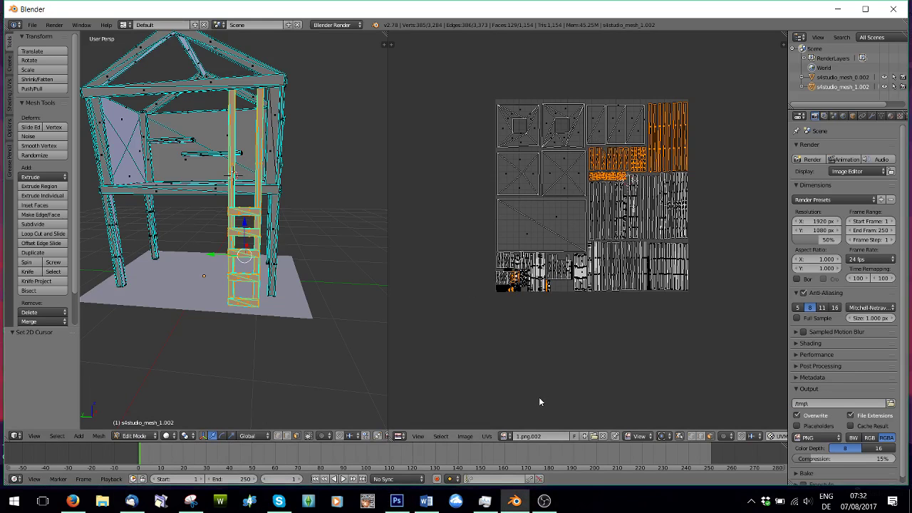
pyautogui.click(545, 501)
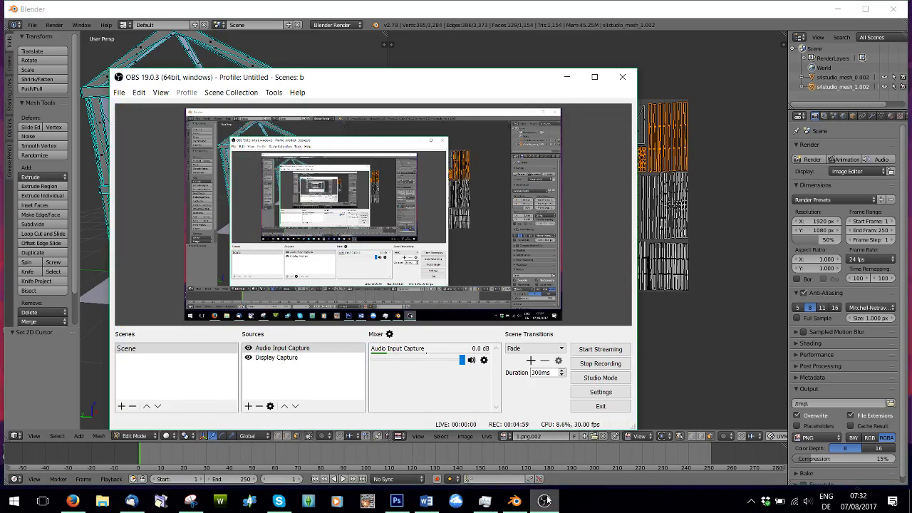